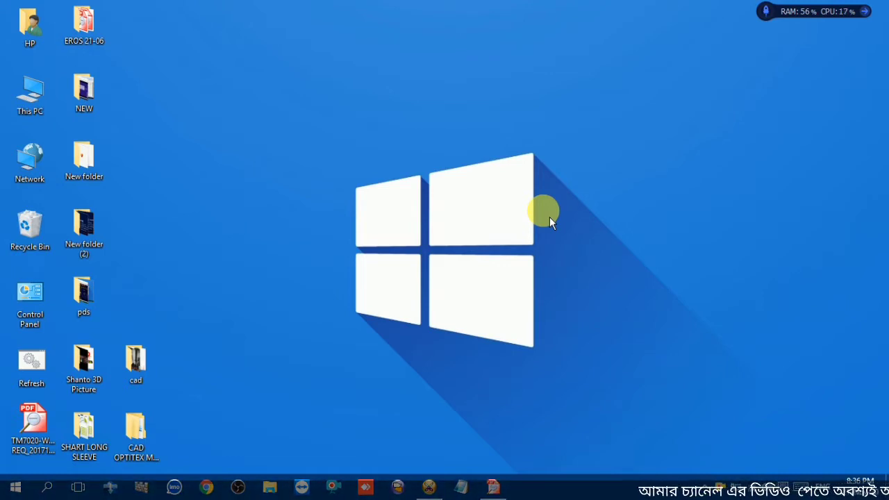
- Restore the Optitex window and select the small pattern piece P3
click(430, 486)
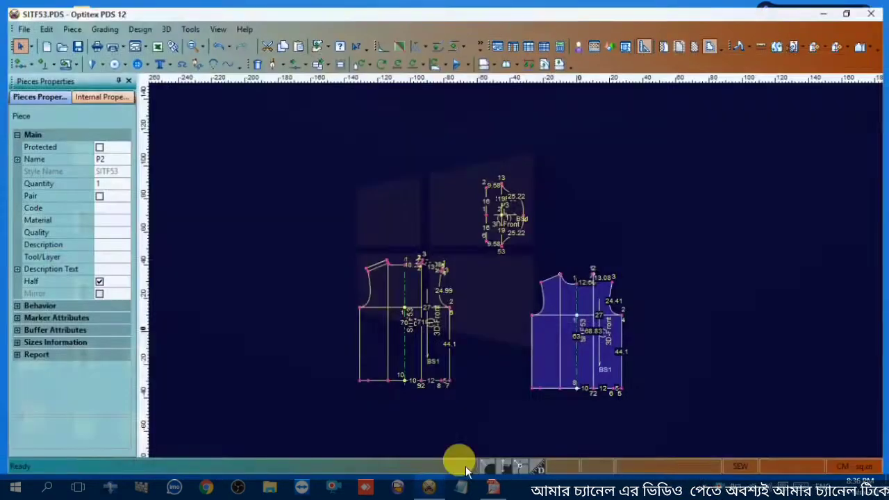
click(499, 209)
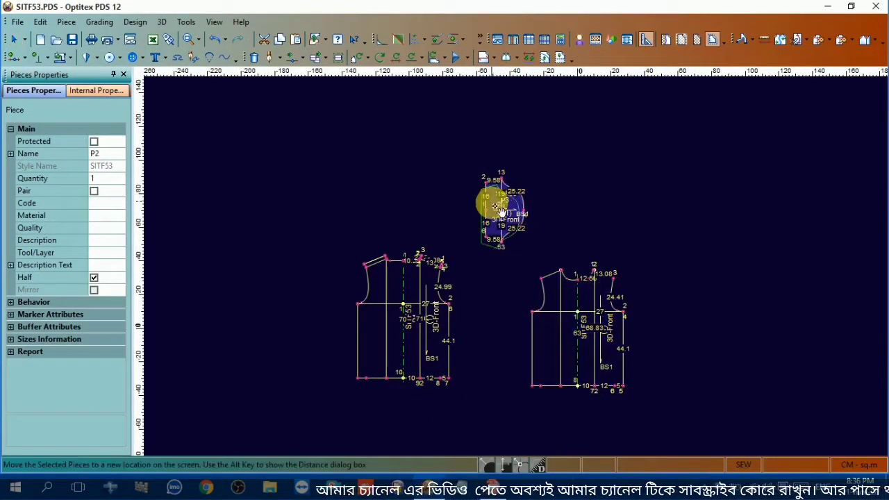
scroll(489, 289, up, 1)
scroll(522, 272, up, 1)
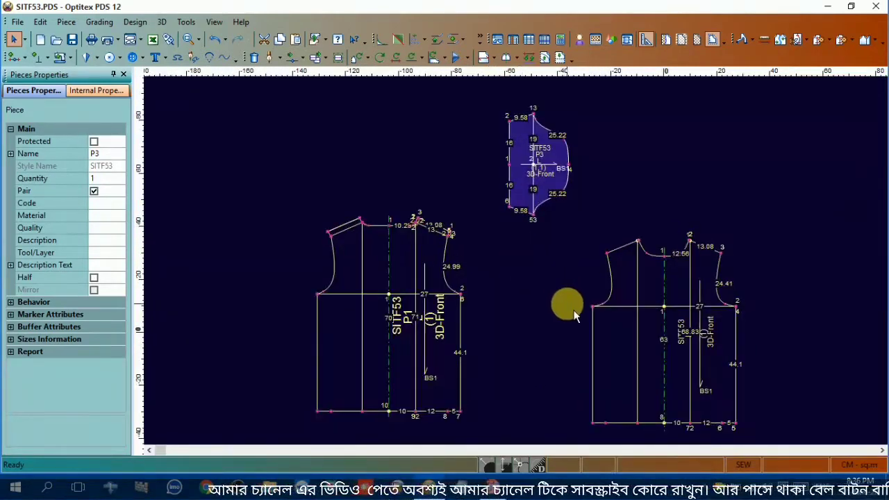
scroll(549, 291, down, 1)
scroll(527, 271, down, 1)
- Select the right front piece, then nudge the left front piece slightly upward
click(555, 250)
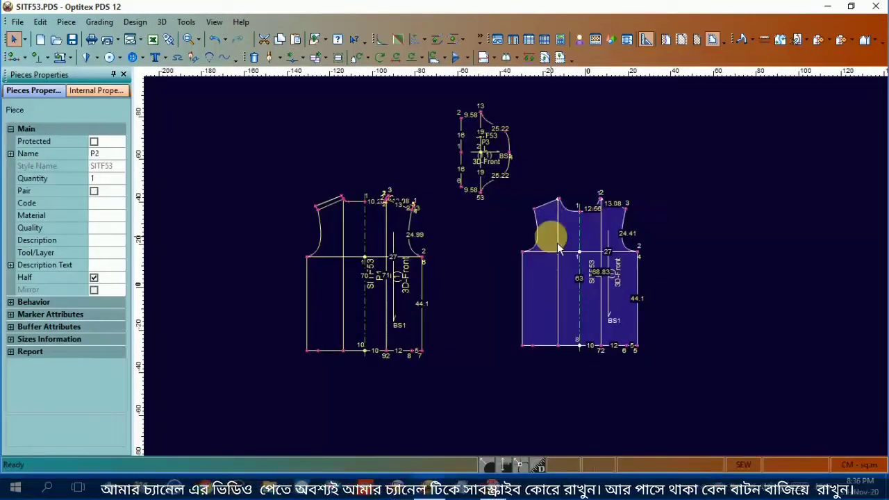
click(390, 216)
drag(388, 212, 391, 203)
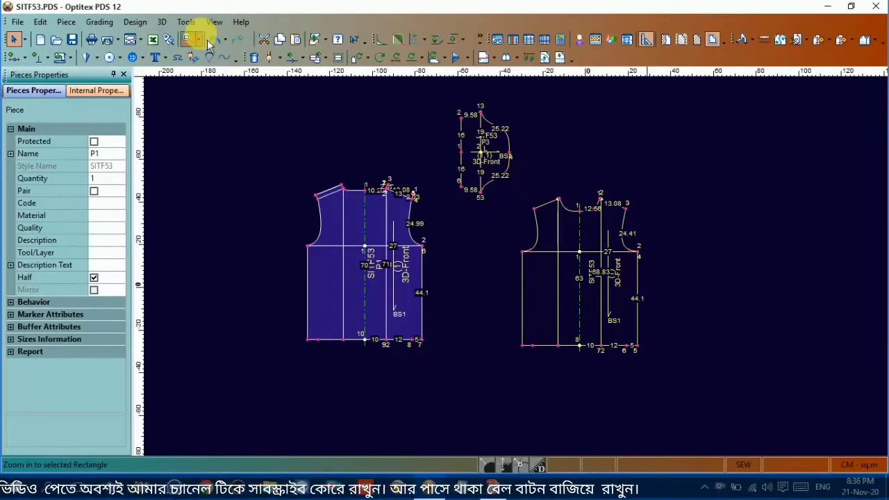
- Open the 3D Model window and turn the torso form to another angle
click(197, 21)
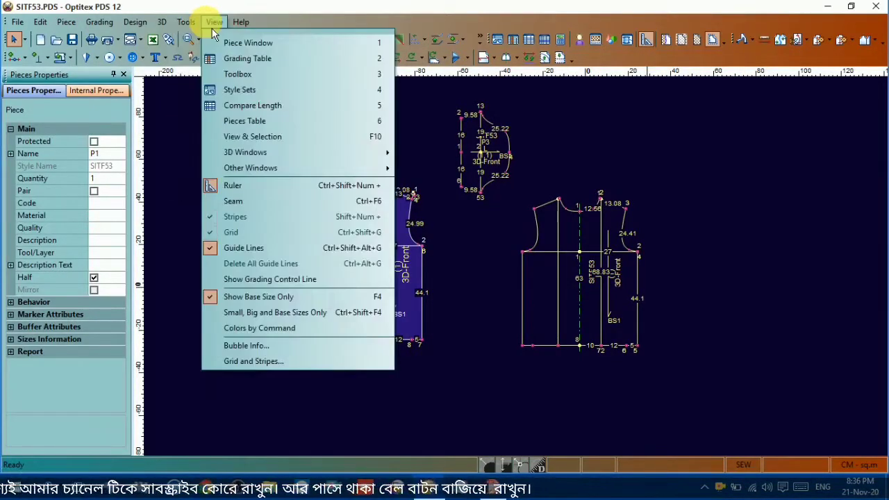
mouse_move(245, 152)
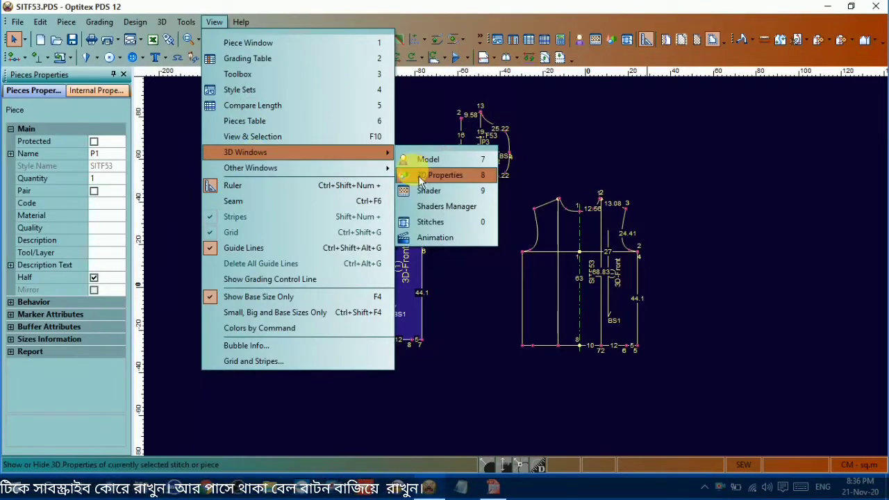
click(419, 159)
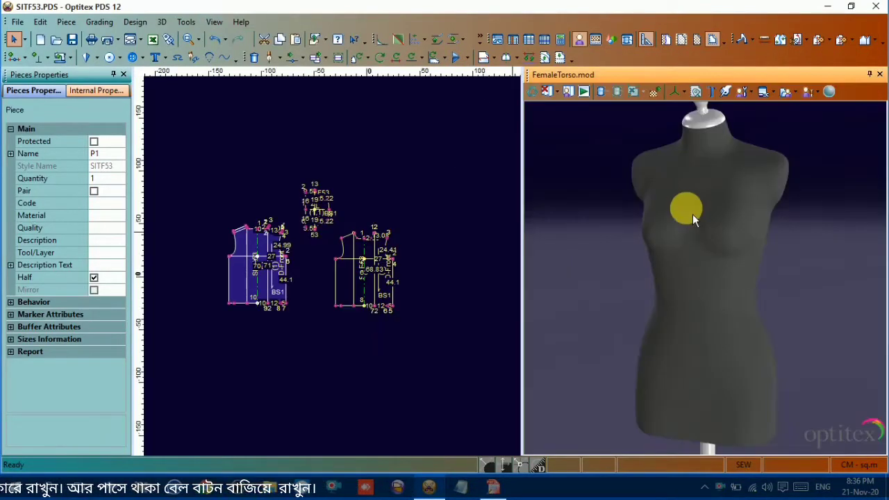
drag(692, 214, 703, 175)
click(387, 239)
- Box-select all three pieces and load the PMA_Adam.mod male avatar
drag(241, 159, 251, 177)
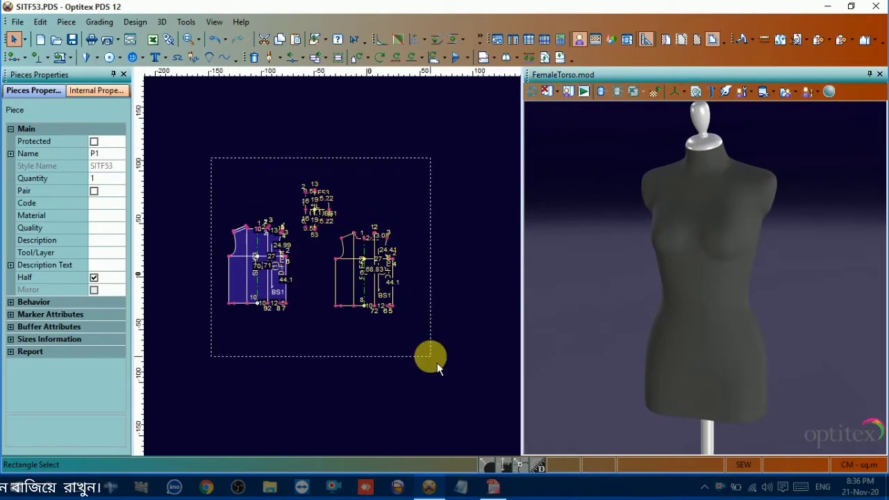
drag(437, 363, 437, 363)
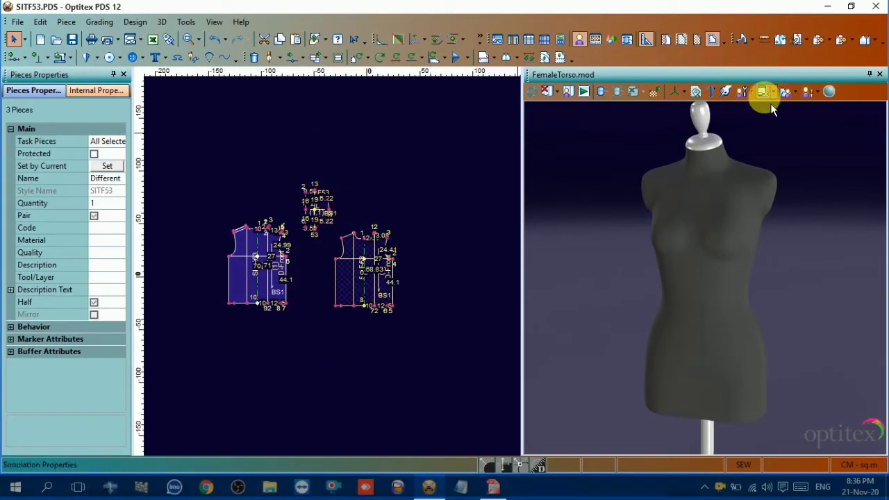
click(802, 101)
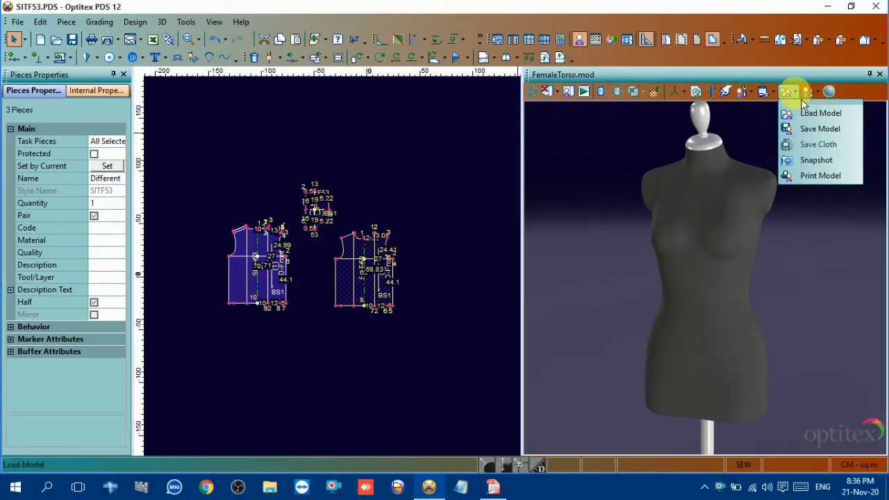
click(826, 115)
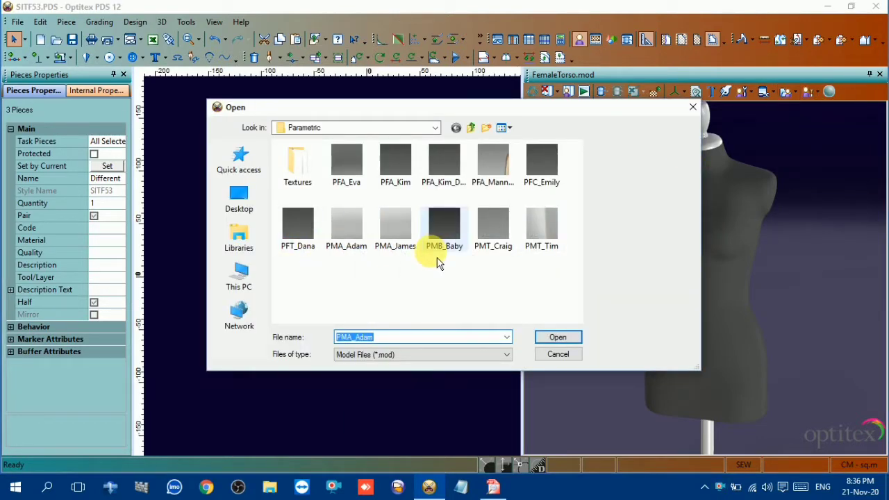
click(565, 345)
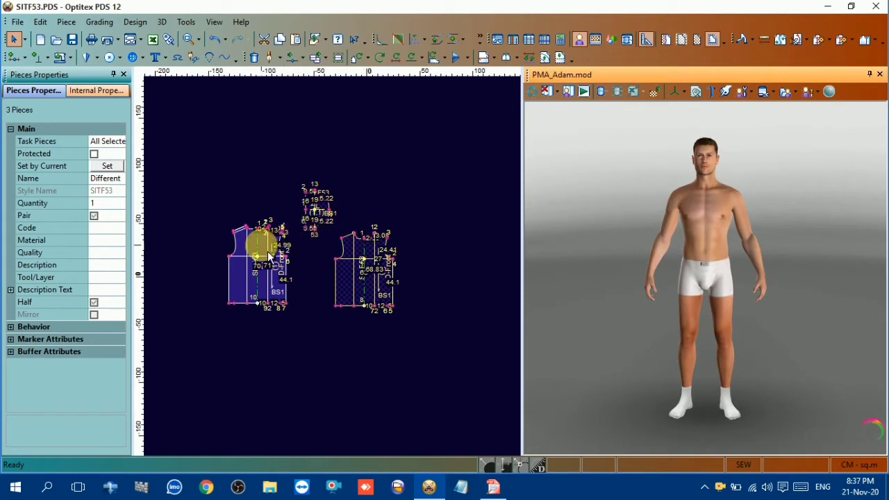
- Place the pattern pieces as cloth around the avatar, then select P1 in front view
click(501, 216)
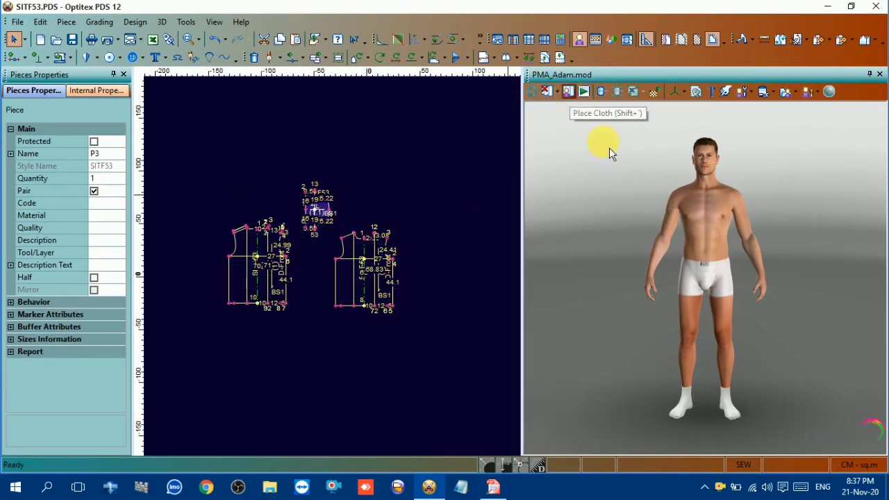
mouse_move(609, 147)
mouse_down()
mouse_move(764, 207)
mouse_move(611, 233)
mouse_up()
click(332, 254)
click(271, 253)
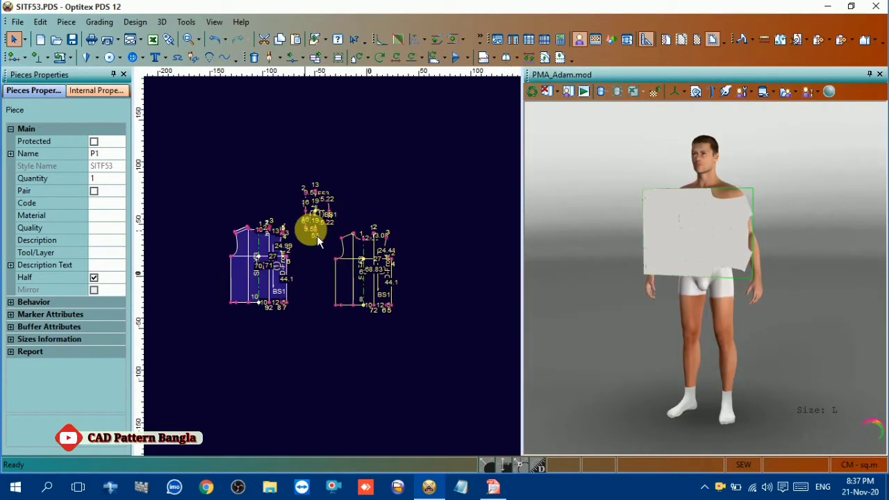
click(187, 22)
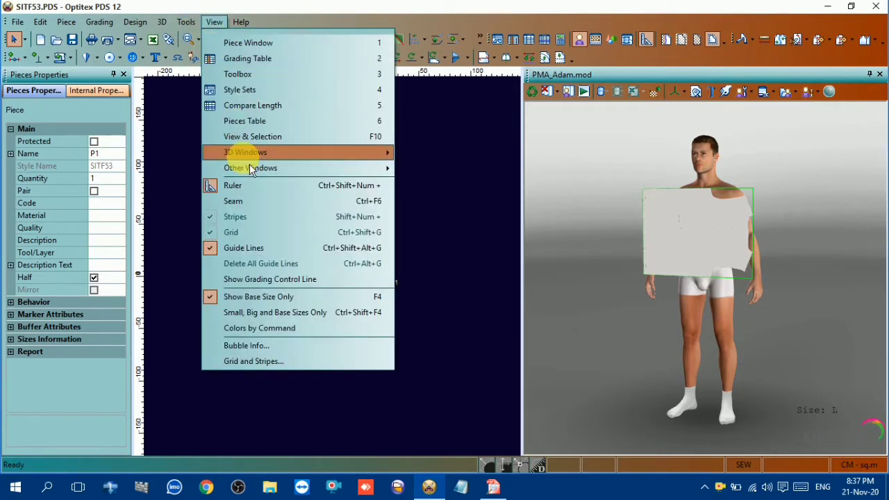
mouse_move(245, 152)
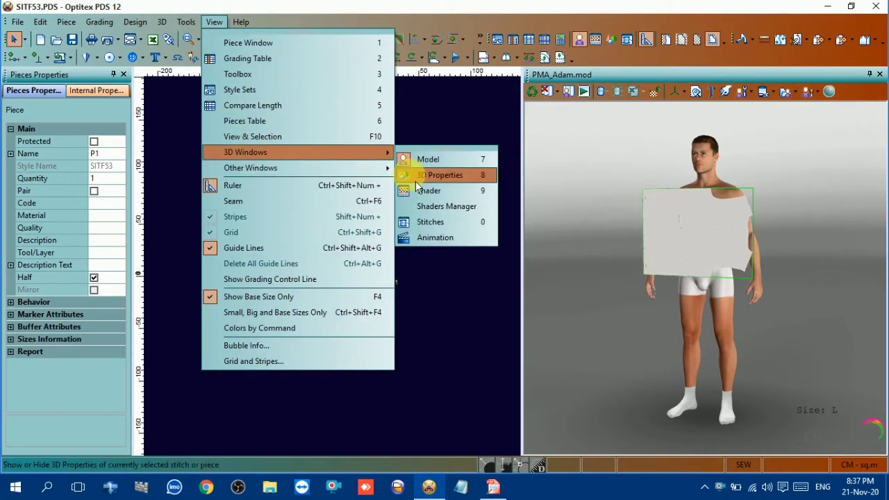
- Show P1's 3D Properties docked with Pieces Properties: Location Front, Shape Flat, size L
click(417, 176)
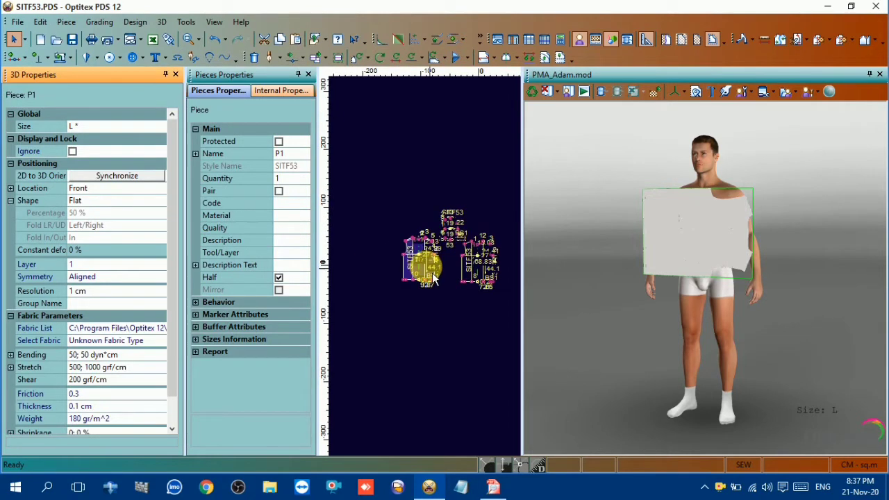
scroll(432, 278, up, 2)
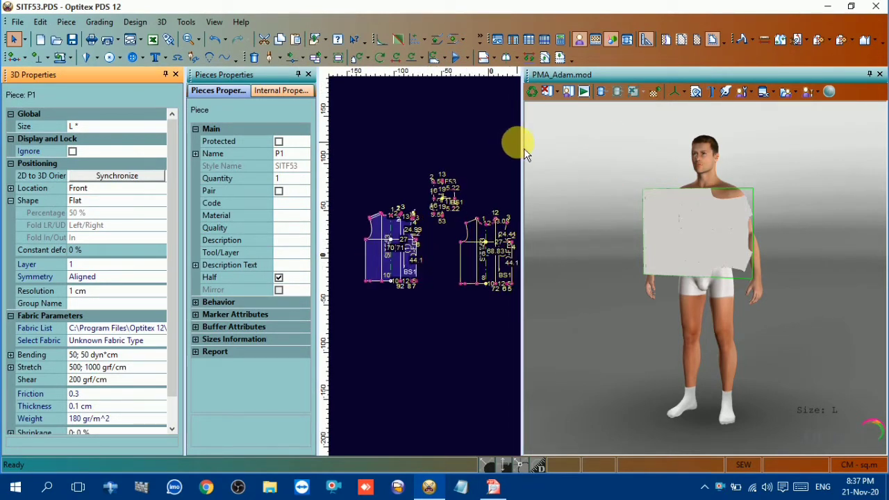
drag(521, 148, 650, 148)
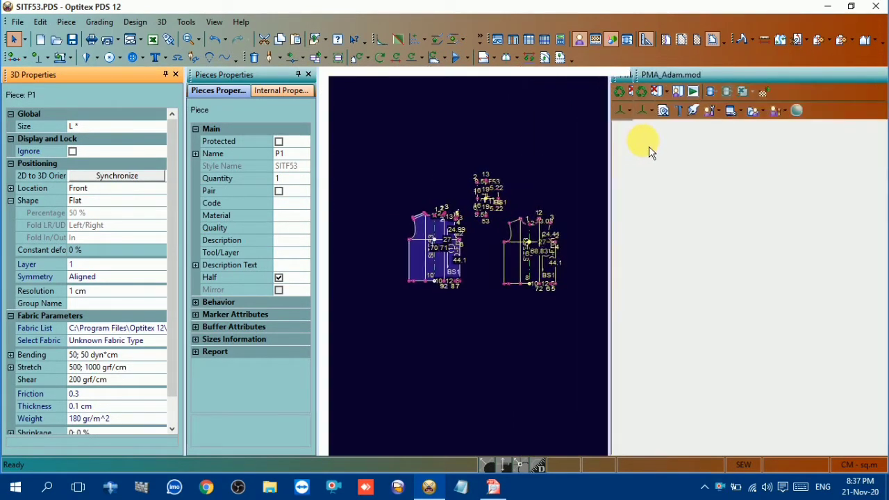
scroll(502, 272, up, 1)
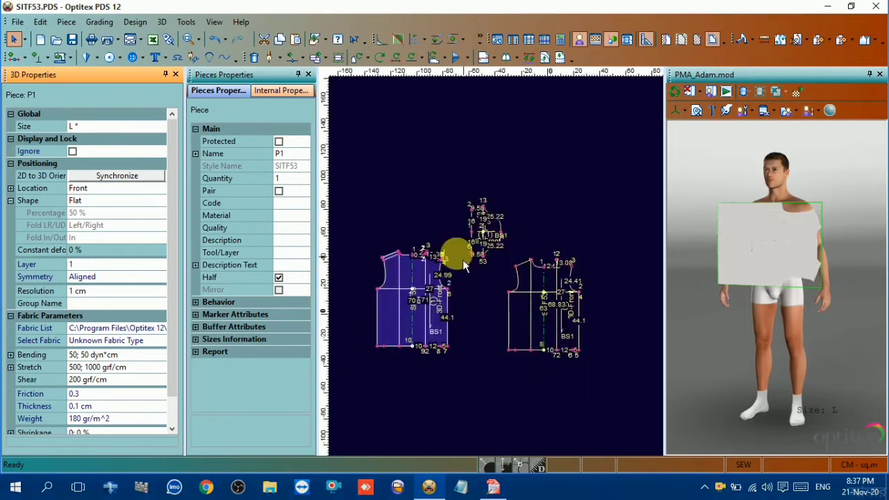
drag(198, 84, 12, 89)
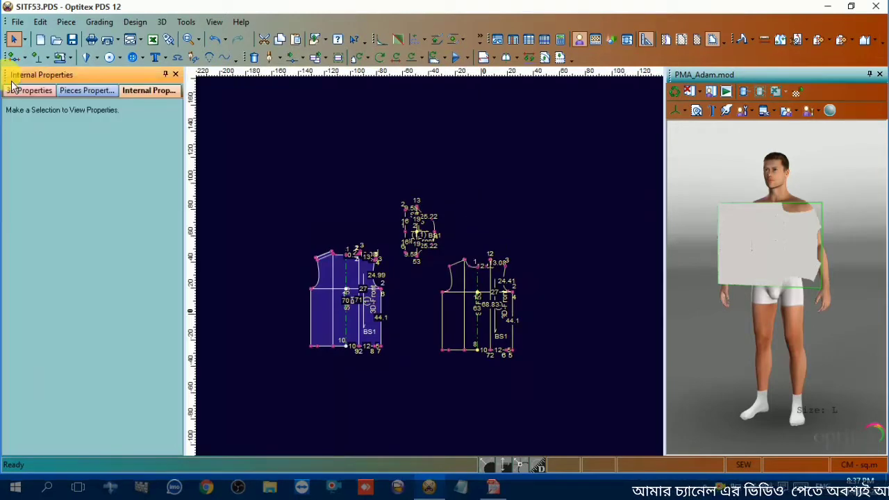
click(86, 90)
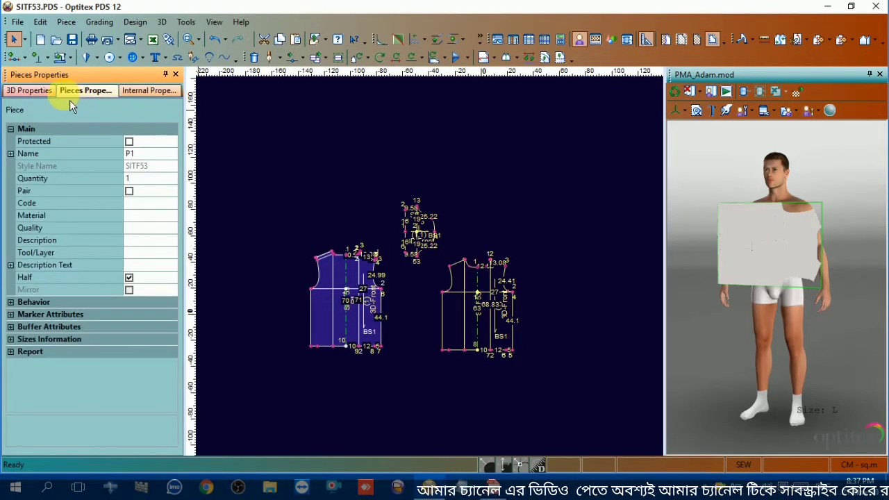
click(28, 90)
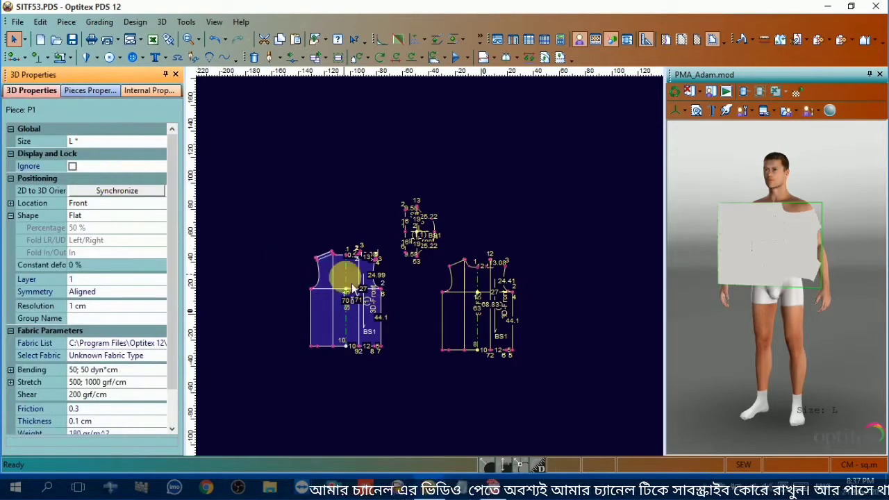
scroll(417, 275, up, 1)
scroll(437, 276, up, 3)
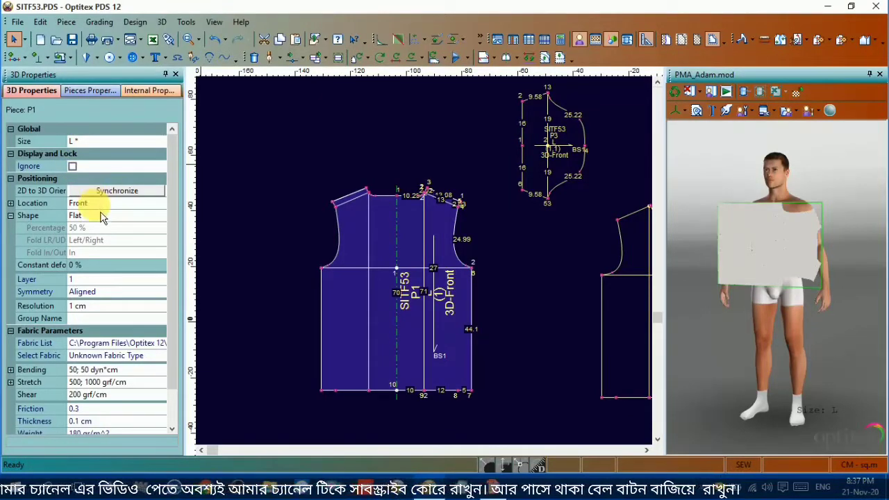
- Set piece P1's Location to Back and its Shape to Cylinder
click(160, 203)
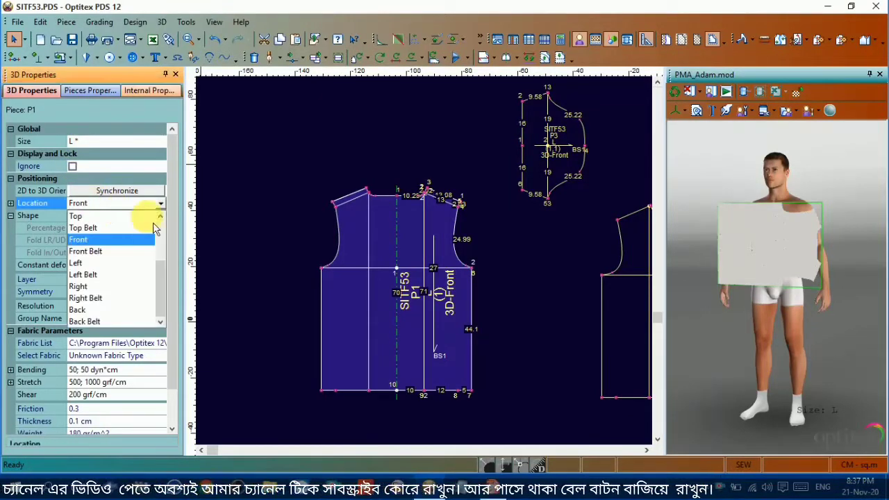
click(96, 312)
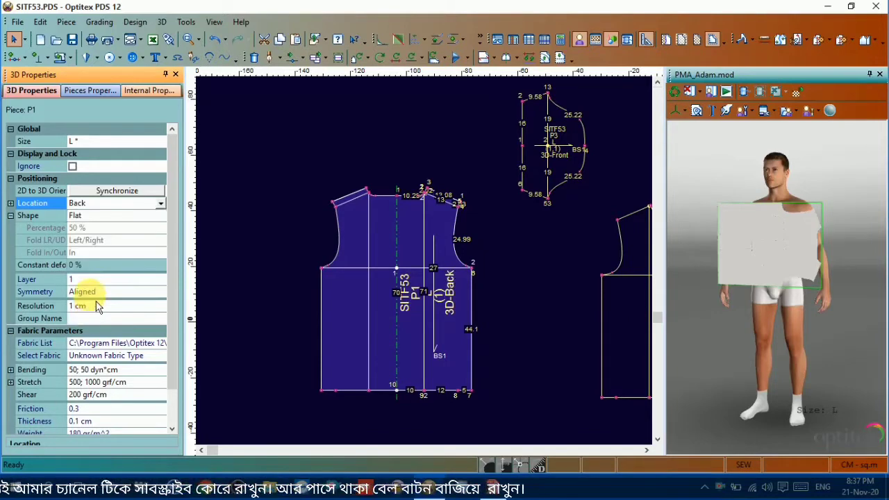
click(100, 216)
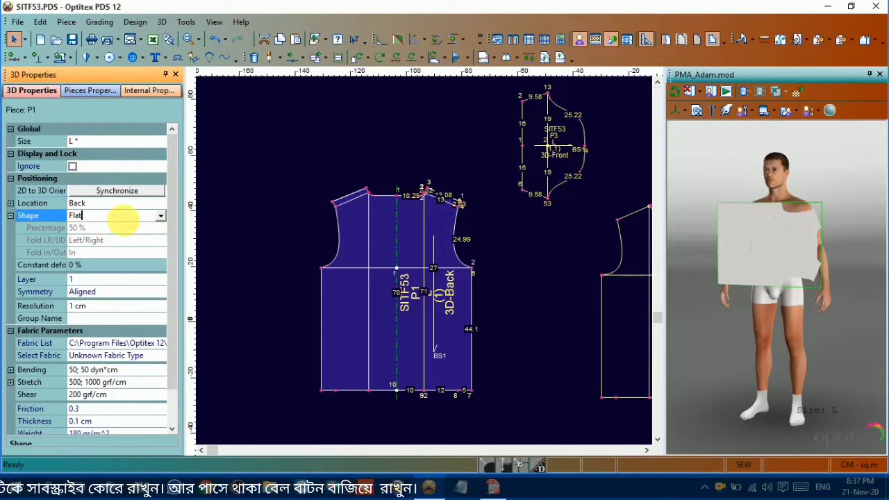
click(160, 216)
click(98, 257)
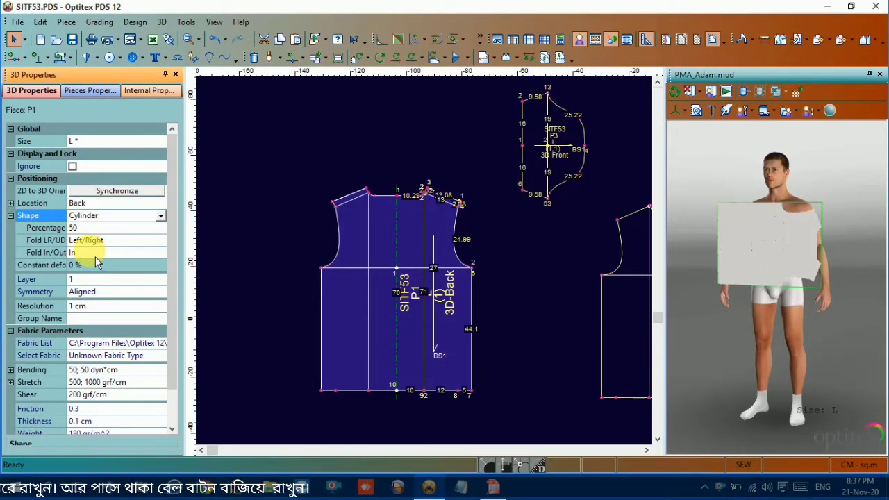
click(157, 240)
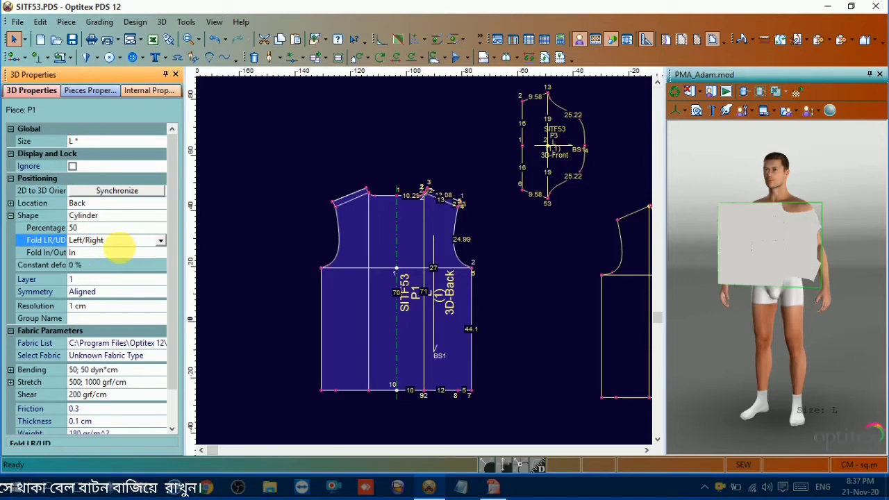
click(118, 191)
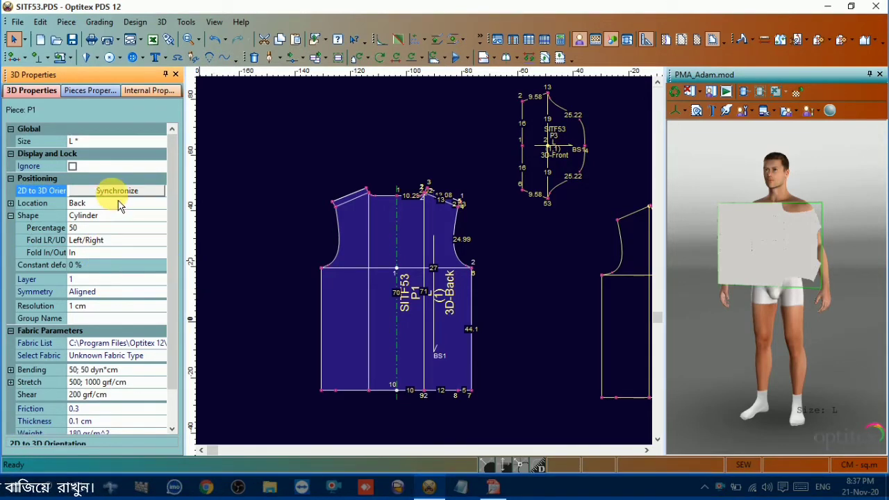
- Set piece P3's Location to Left Arm
click(573, 175)
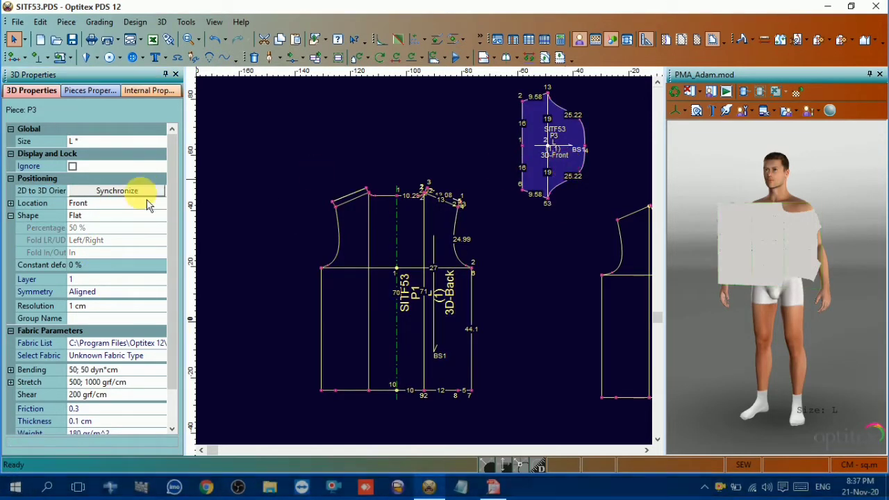
click(117, 204)
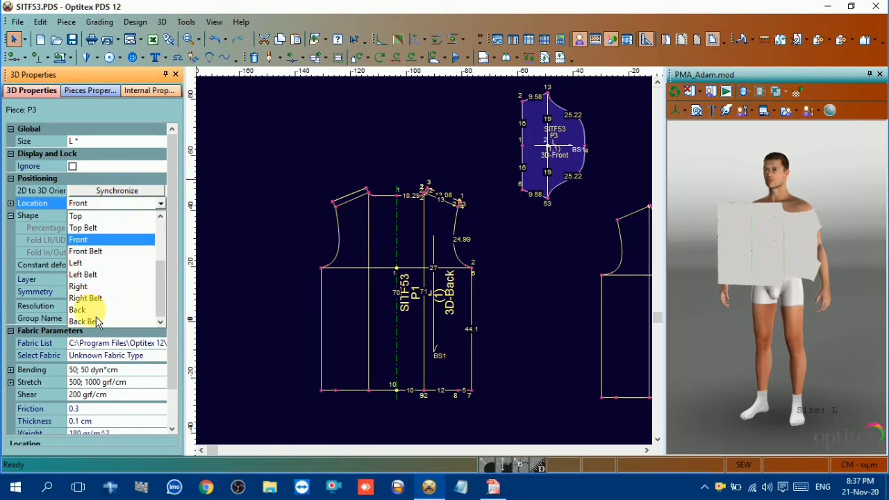
scroll(111, 309, up, 2)
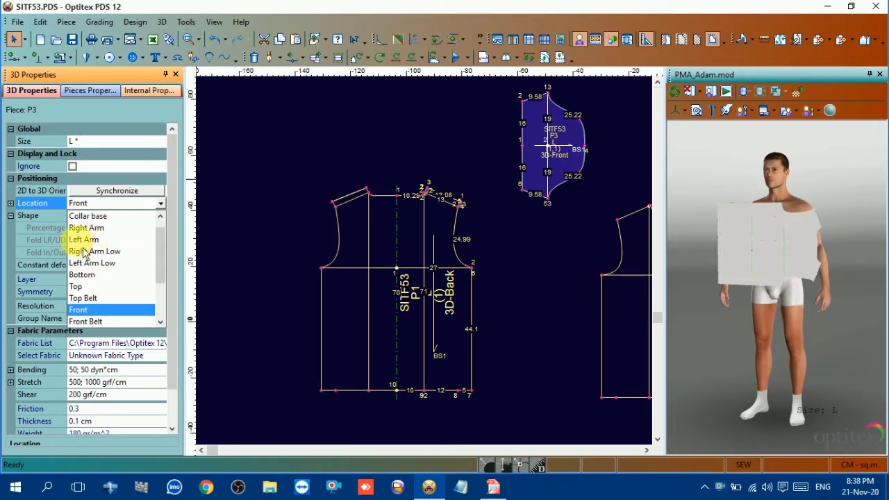
click(102, 243)
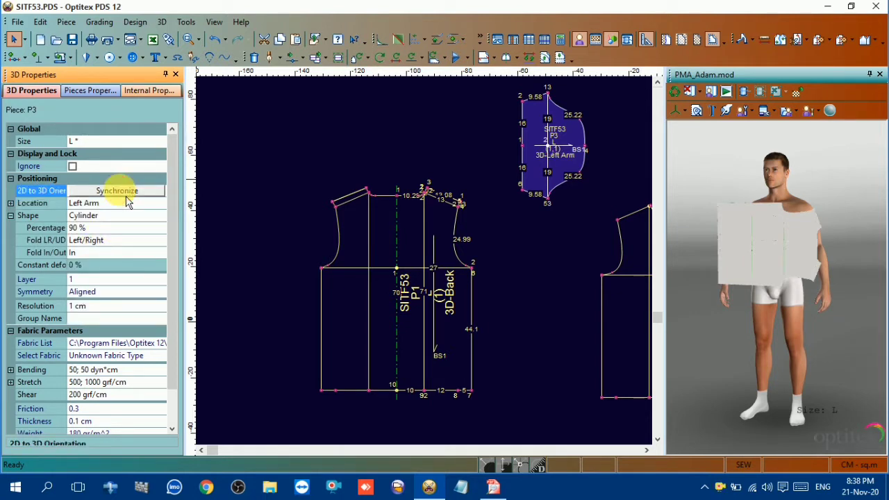
- Change front piece P2's Shape from Flat to Cylinder
click(627, 297)
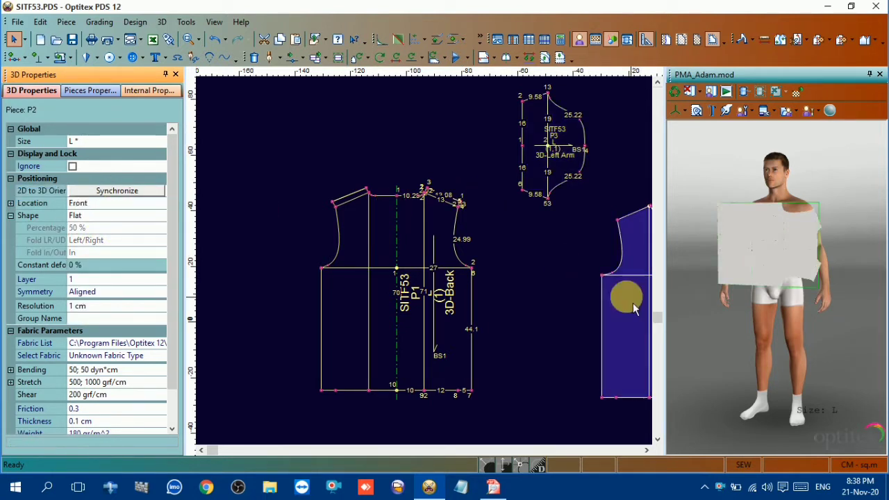
middle_drag(627, 297, 433, 268)
scroll(436, 262, up, 1)
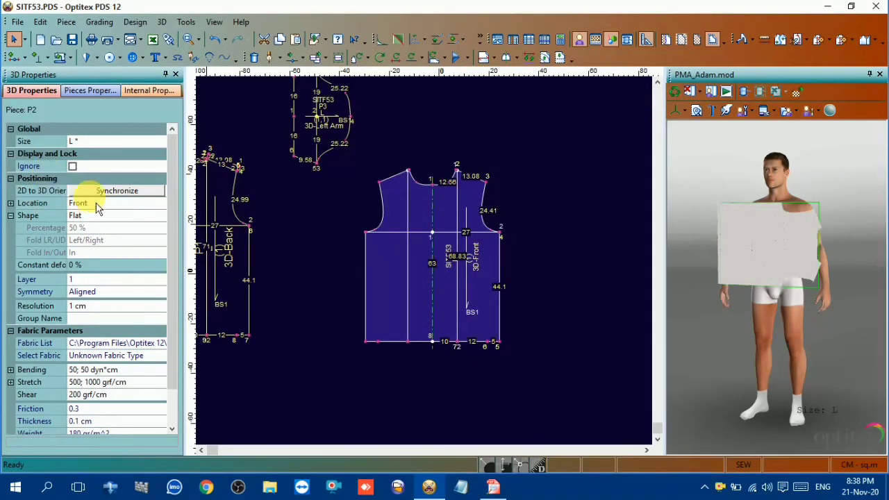
click(152, 219)
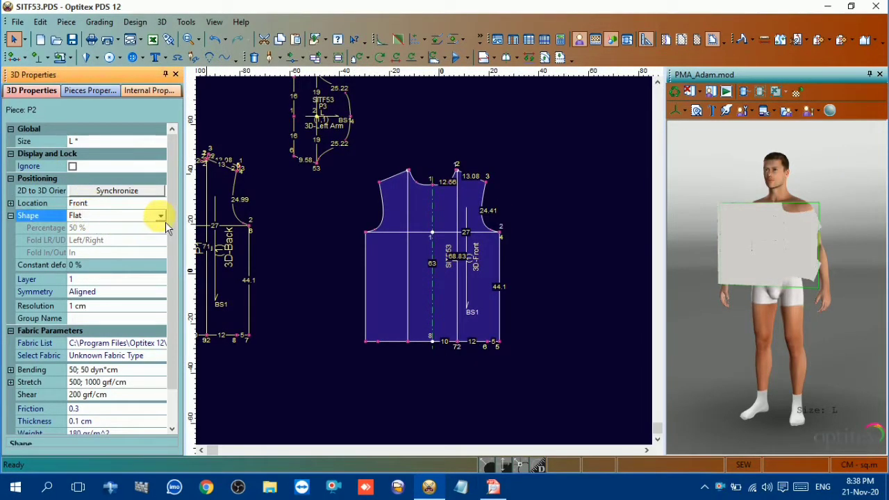
click(164, 218)
click(89, 252)
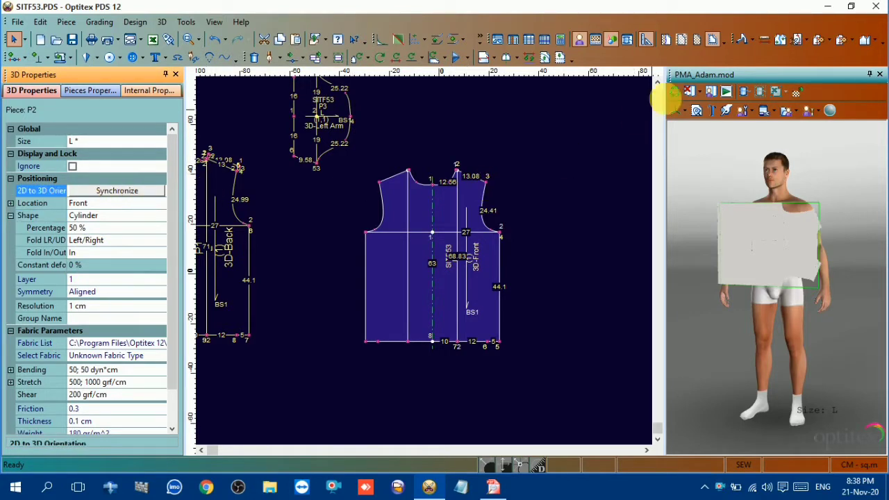
- Refresh the cloth onto the avatar and move P3 from Left Arm to Right Arm
click(673, 91)
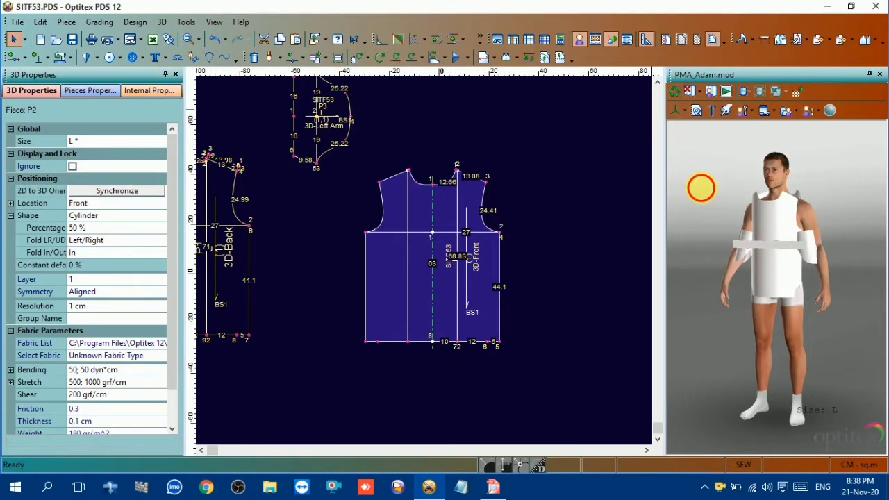
mouse_move(696, 188)
mouse_down()
mouse_move(778, 211)
mouse_move(593, 225)
mouse_move(598, 254)
mouse_move(561, 259)
mouse_up()
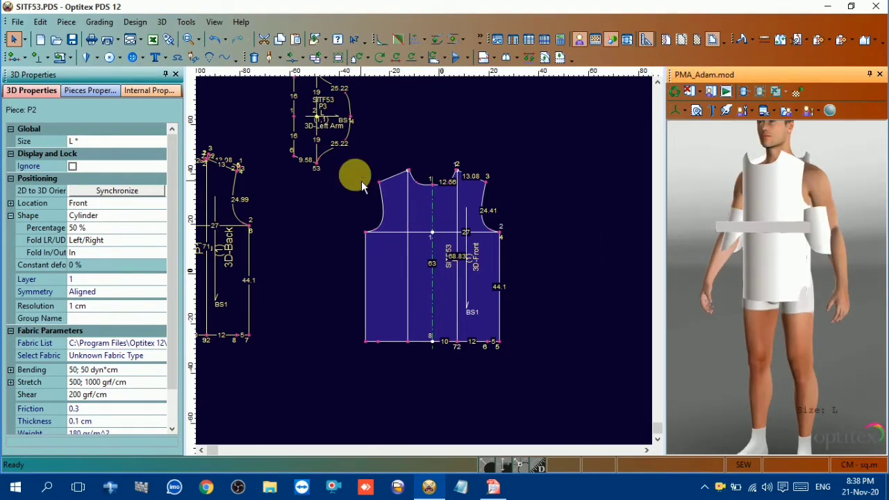
click(331, 152)
click(101, 203)
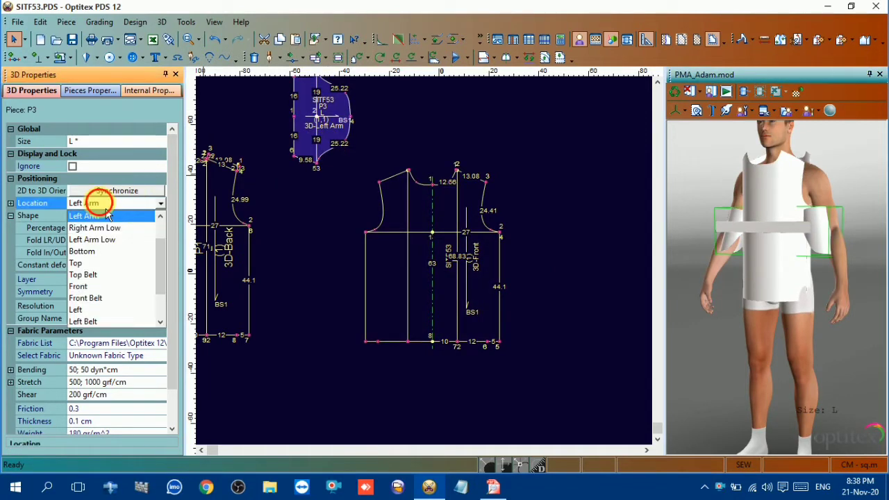
scroll(109, 238, up, 1)
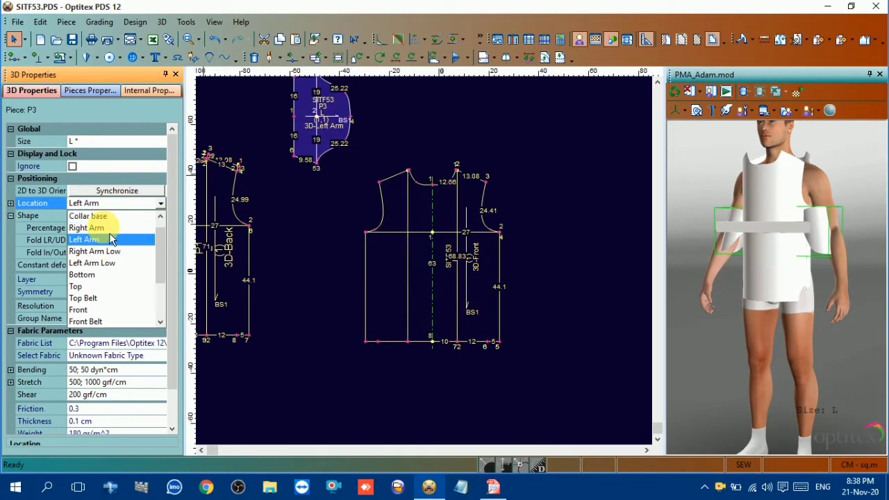
click(105, 227)
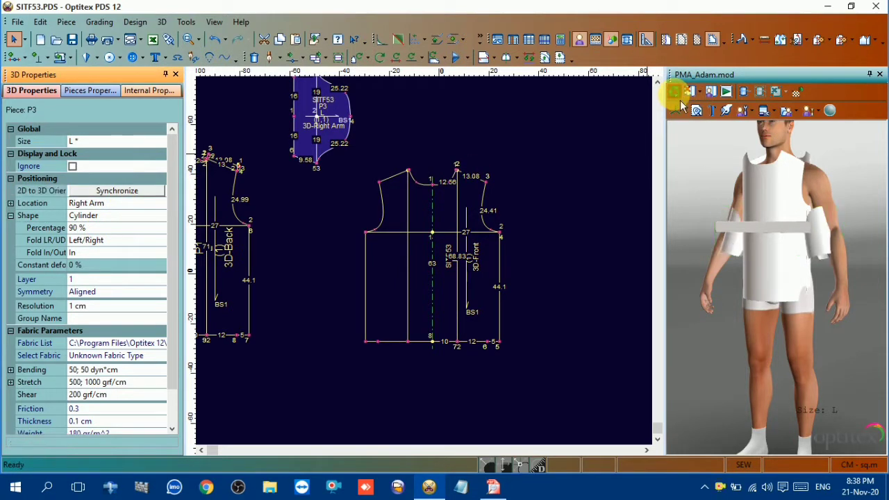
mouse_move(767, 226)
mouse_down()
mouse_move(823, 230)
mouse_move(783, 225)
mouse_up()
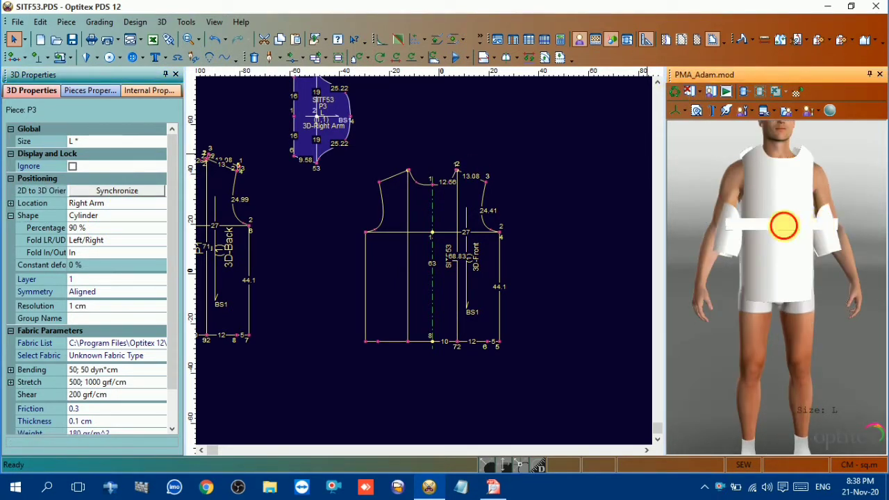
- Mark the strip piece Ignore, refresh the cloth, and lift the sleeve to the shoulder
click(792, 237)
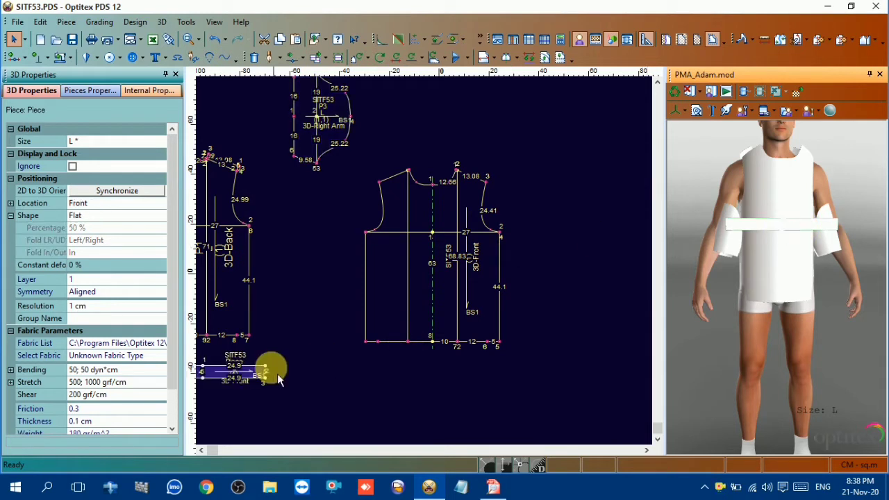
click(72, 167)
click(737, 151)
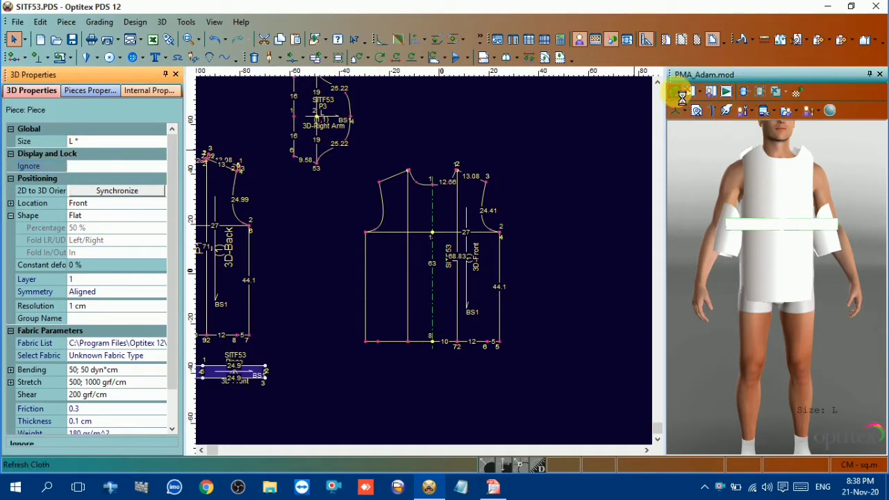
mouse_move(700, 176)
mouse_down()
mouse_move(820, 188)
mouse_move(656, 182)
mouse_move(674, 188)
mouse_move(699, 175)
mouse_move(695, 143)
mouse_move(674, 180)
mouse_move(601, 183)
mouse_up()
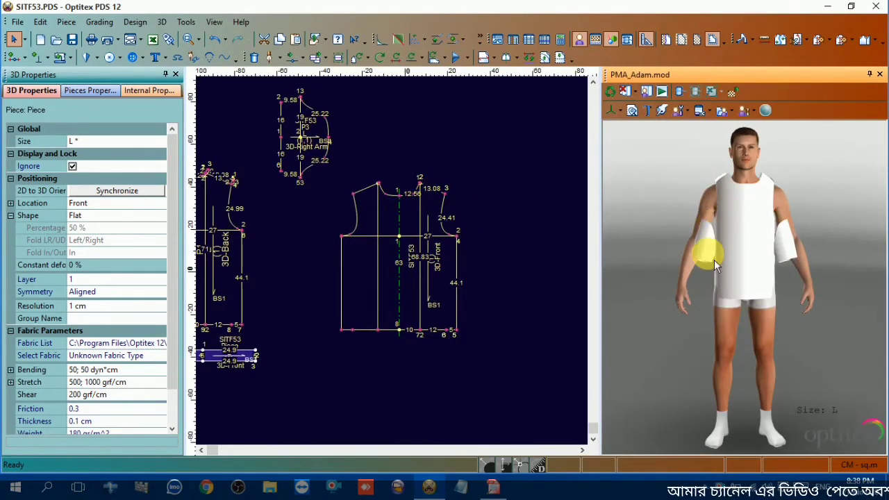
mouse_move(709, 248)
mouse_down()
mouse_move(706, 213)
mouse_move(765, 215)
mouse_move(731, 250)
mouse_move(688, 239)
mouse_up()
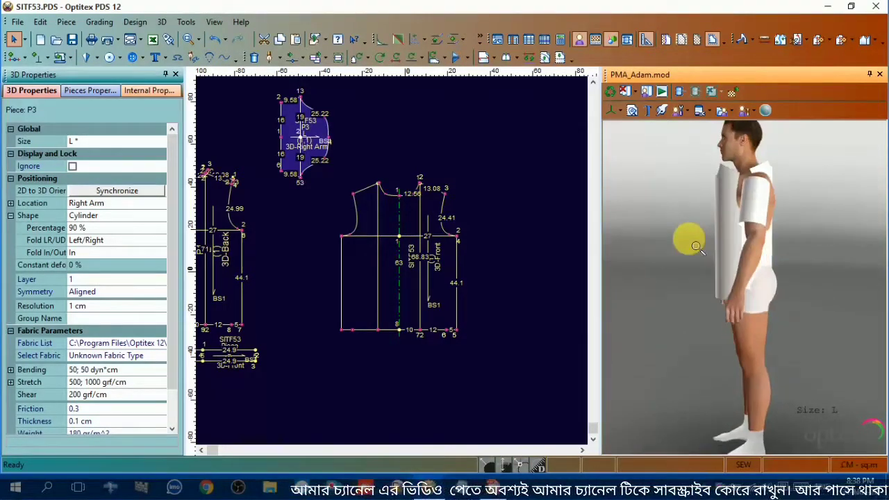
- Turn the avatar to its back and drag the back piece P1 higher
click(770, 257)
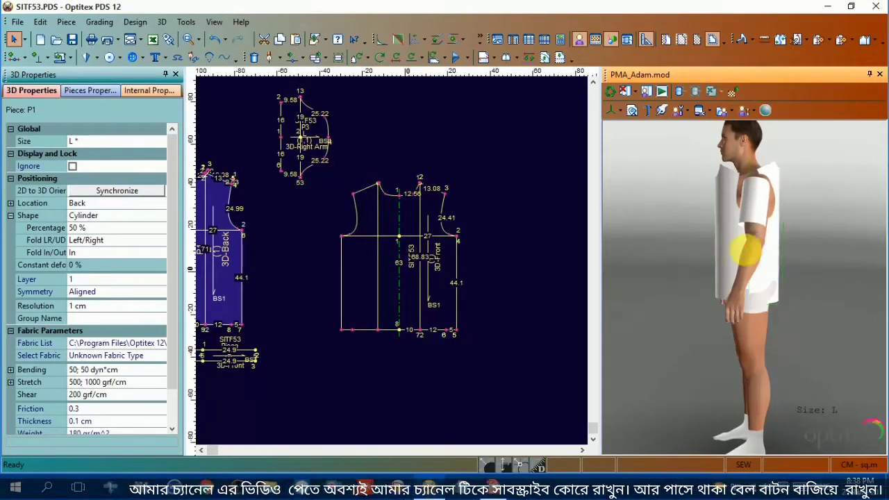
mouse_move(767, 253)
mouse_down()
mouse_move(634, 260)
mouse_move(767, 232)
mouse_up()
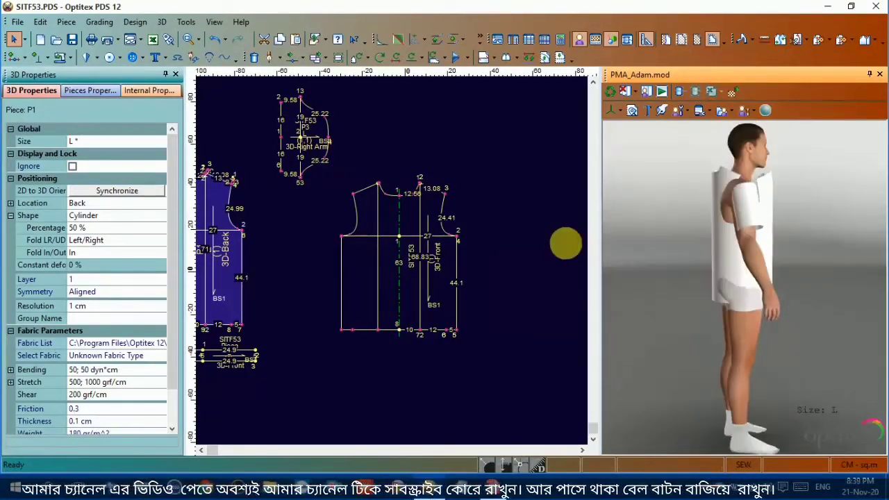
click(773, 238)
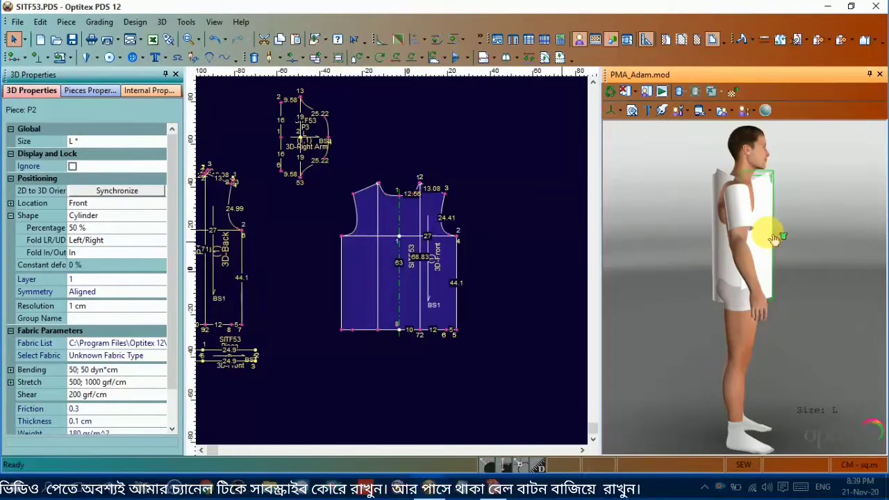
click(725, 255)
drag(755, 240, 778, 244)
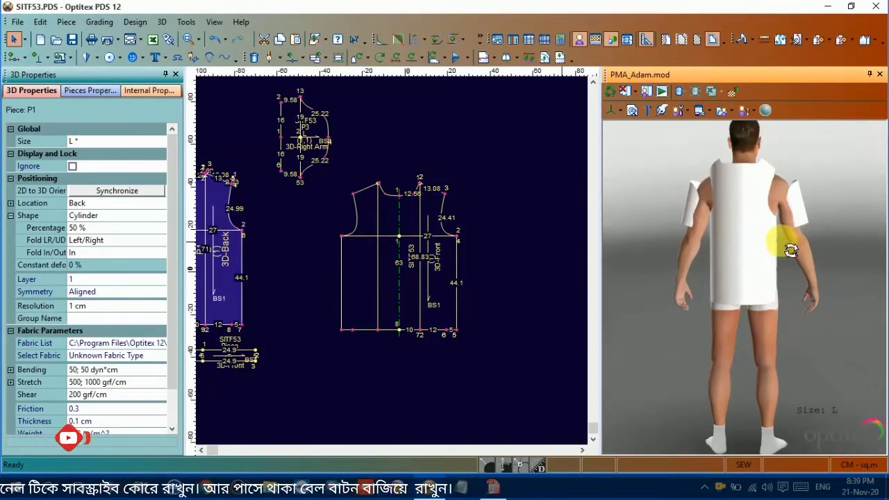
click(757, 238)
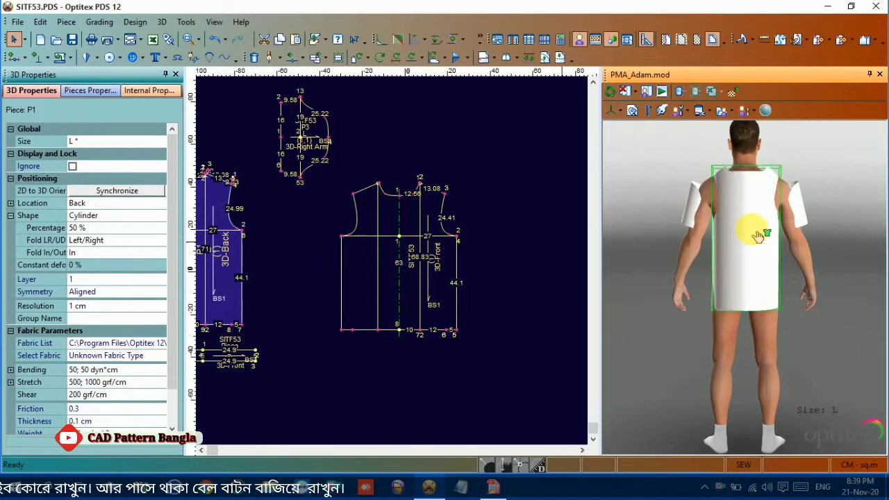
drag(756, 239, 757, 231)
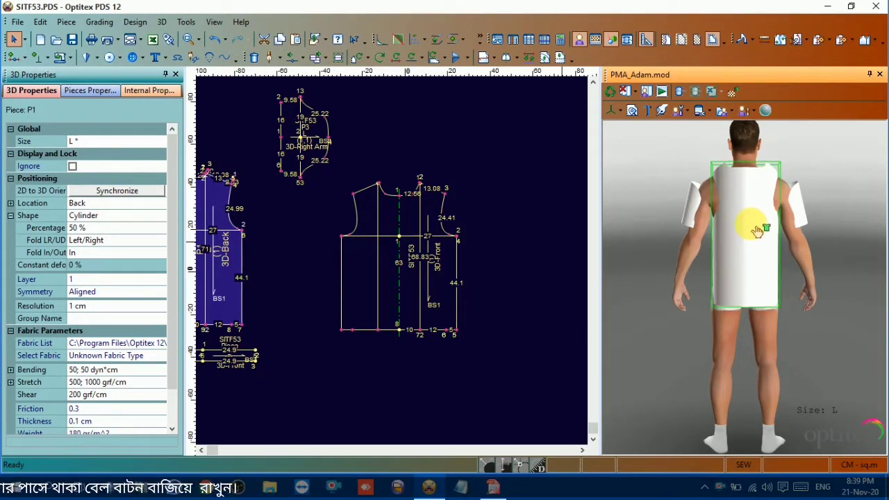
- Check the sleeve and front pieces from the front with the whole avatar in view
click(696, 210)
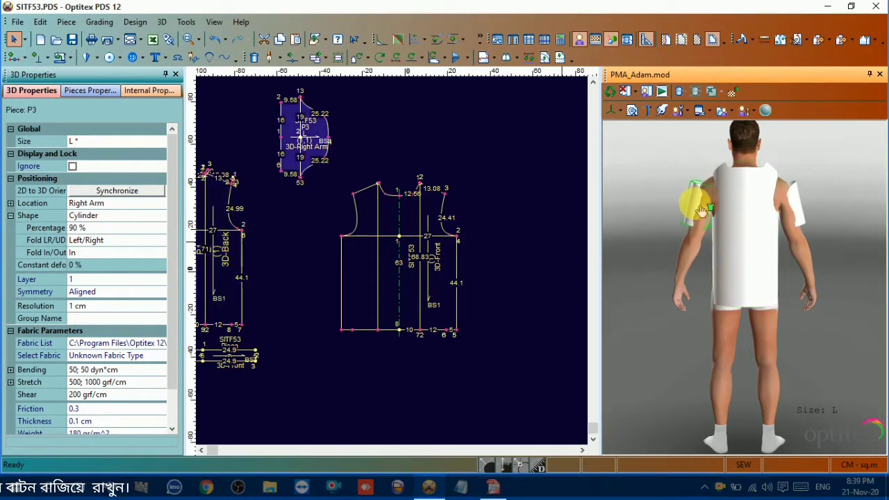
mouse_move(698, 204)
mouse_down()
mouse_move(791, 201)
mouse_move(762, 204)
mouse_up()
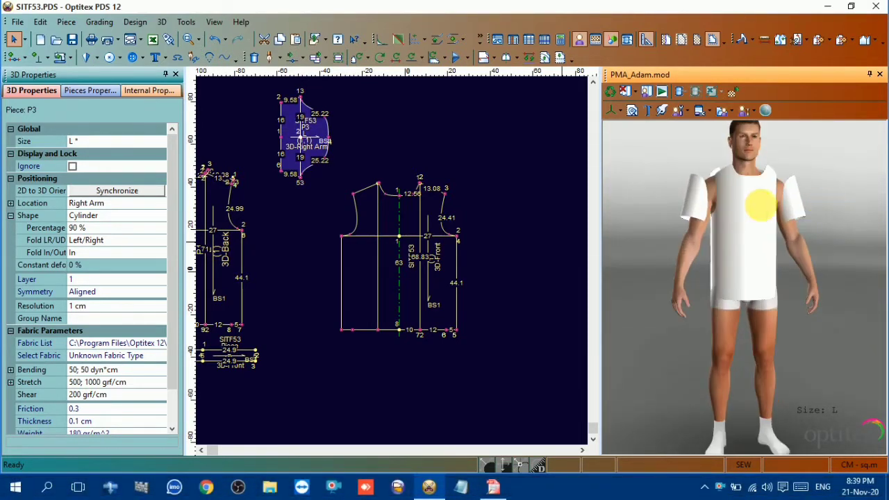
click(757, 214)
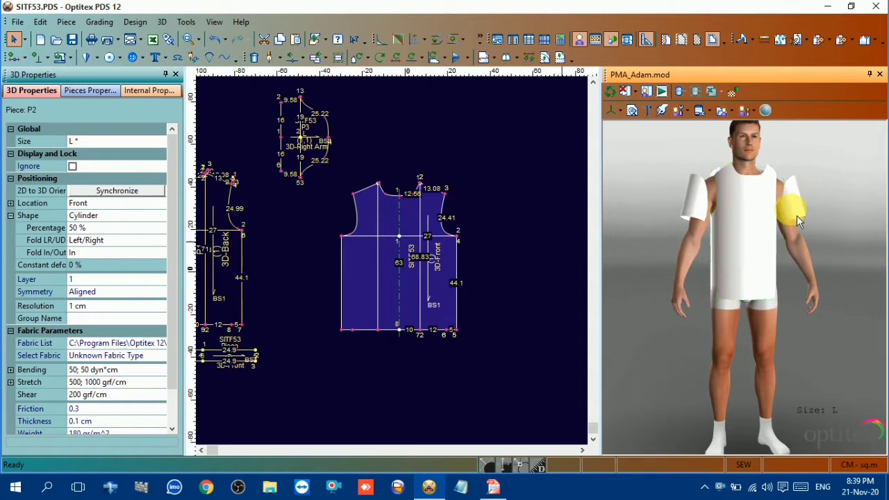
drag(797, 221, 840, 229)
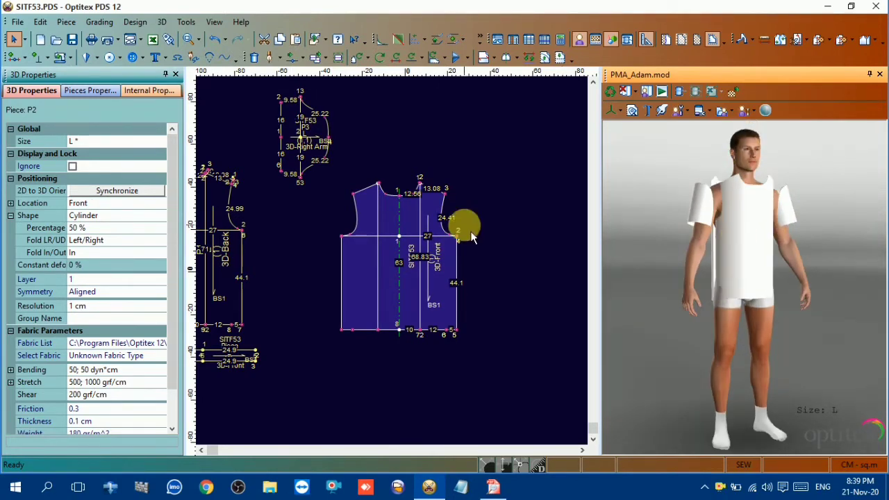
scroll(341, 281, down, 1)
middle_drag(341, 282, 397, 278)
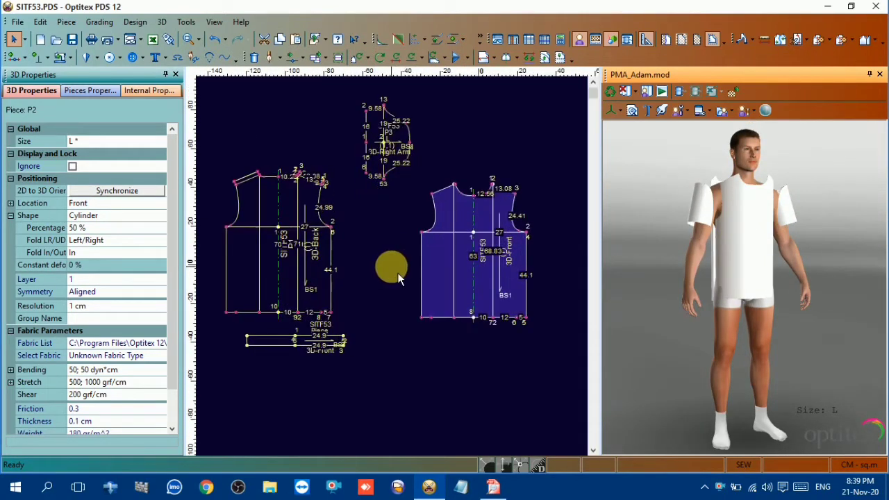
- Delete the small strip piece below the back and switch to the Stitch (U) tool
click(311, 349)
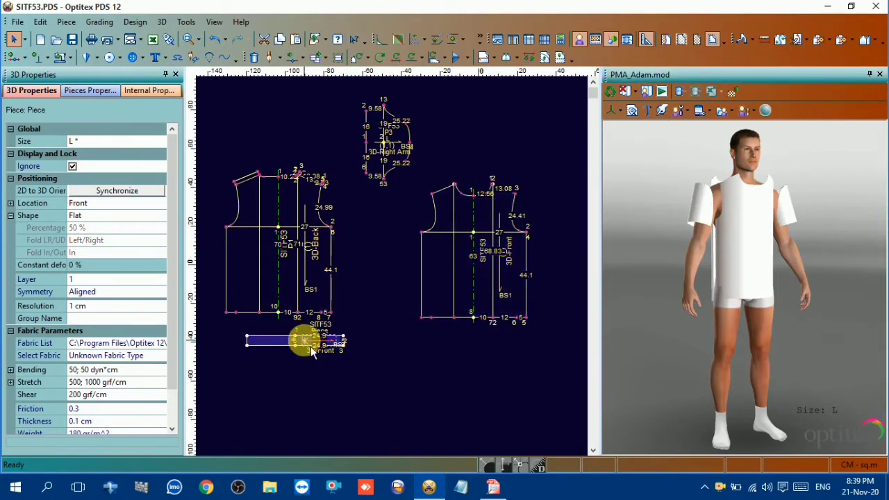
click(312, 348)
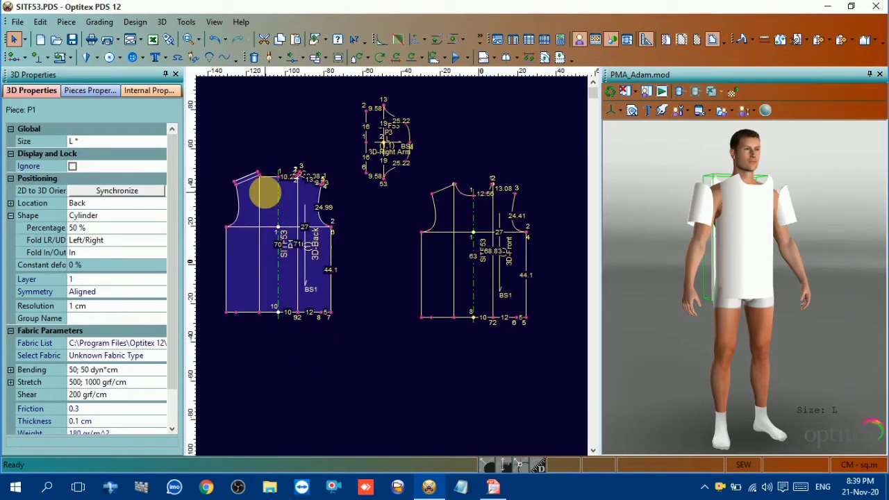
click(684, 98)
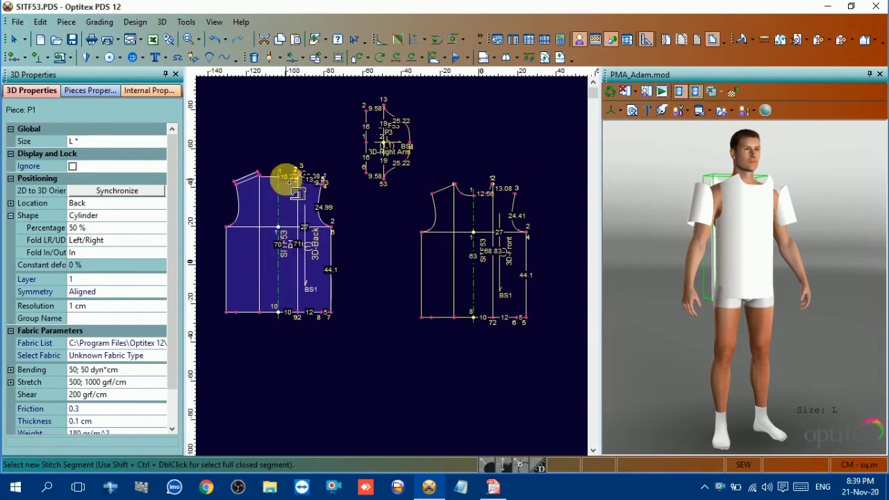
scroll(290, 182, up, 2)
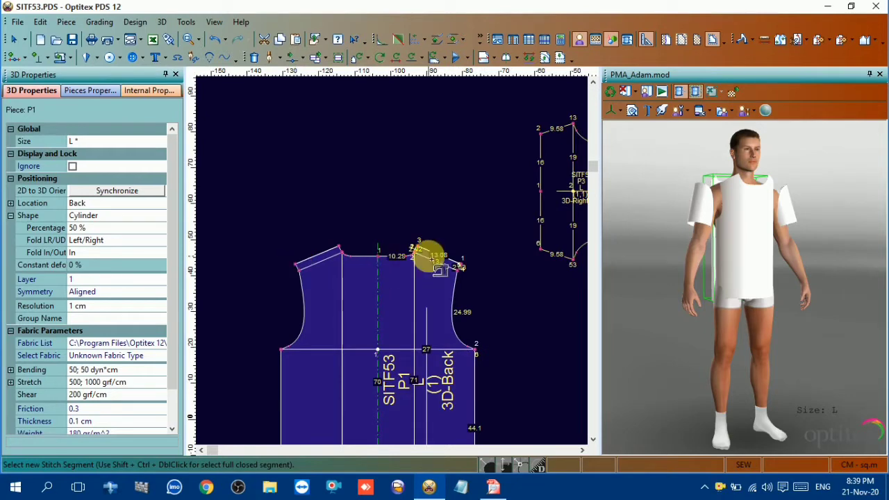
scroll(424, 263, down, 3)
scroll(392, 260, up, 2)
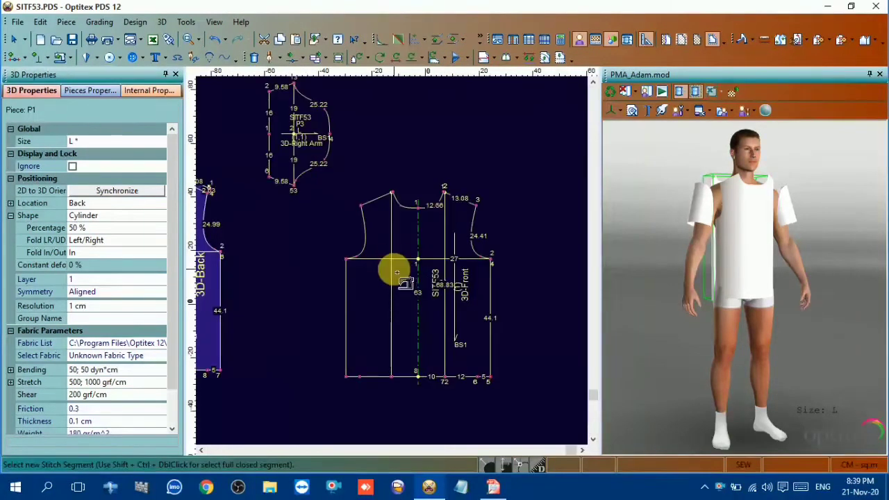
scroll(395, 272, down, 1)
- Flip the front piece P2 horizontally
right_click(432, 162)
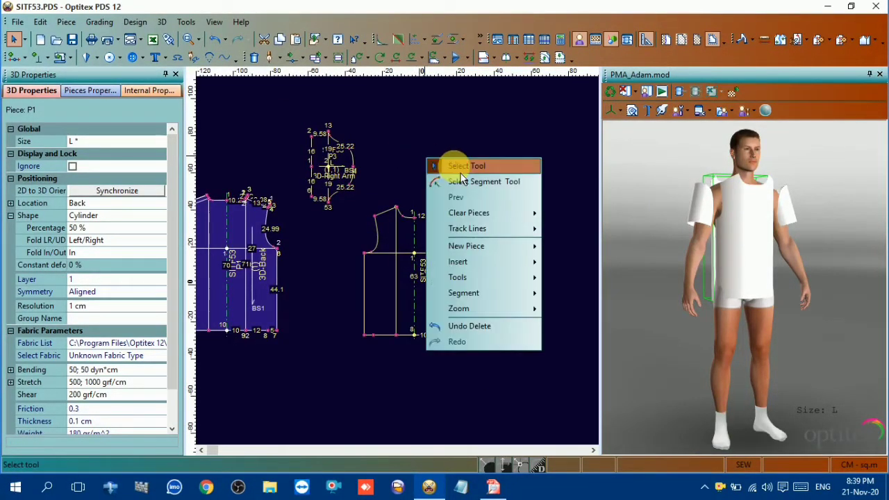
key(Escape)
click(450, 230)
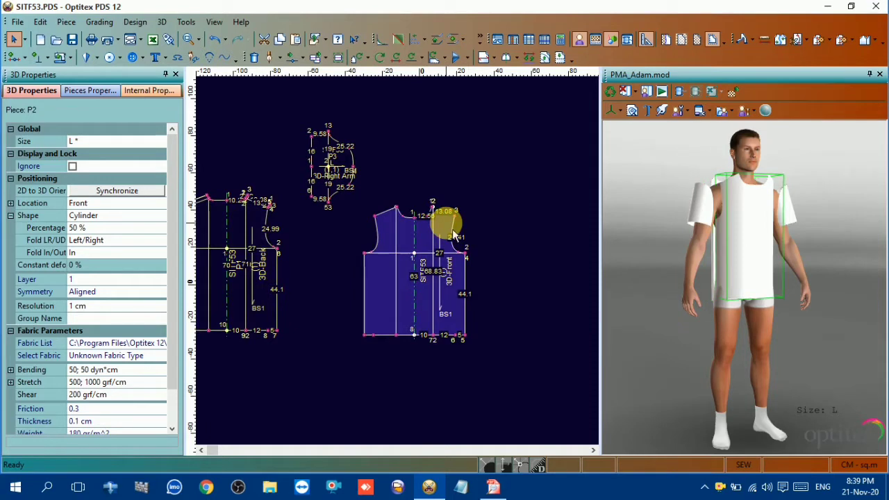
click(468, 59)
click(470, 77)
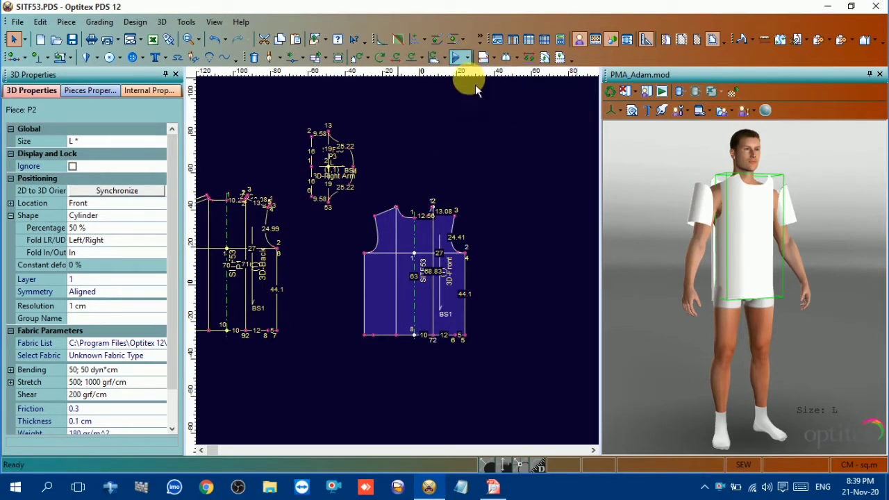
- Select the back piece, box-select the pieces, then select the Right Arm piece P3
click(264, 236)
middle_drag(254, 214, 396, 268)
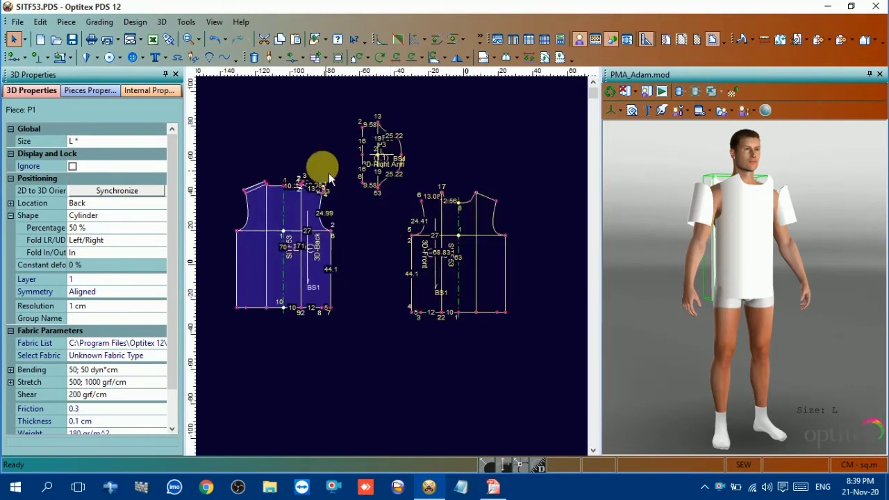
drag(275, 120, 497, 306)
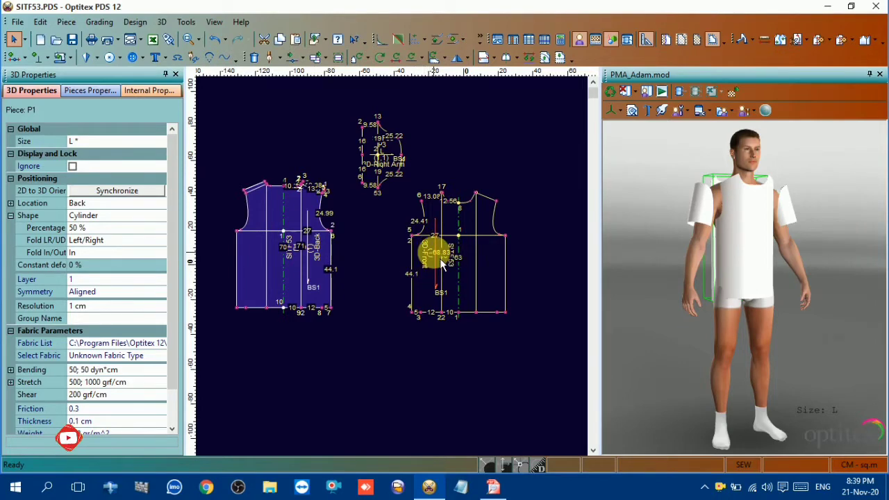
click(368, 149)
- Keep front piece P2's 3D location as Front and synchronize its 2D-to-3D orientation
scroll(385, 149, up, 1)
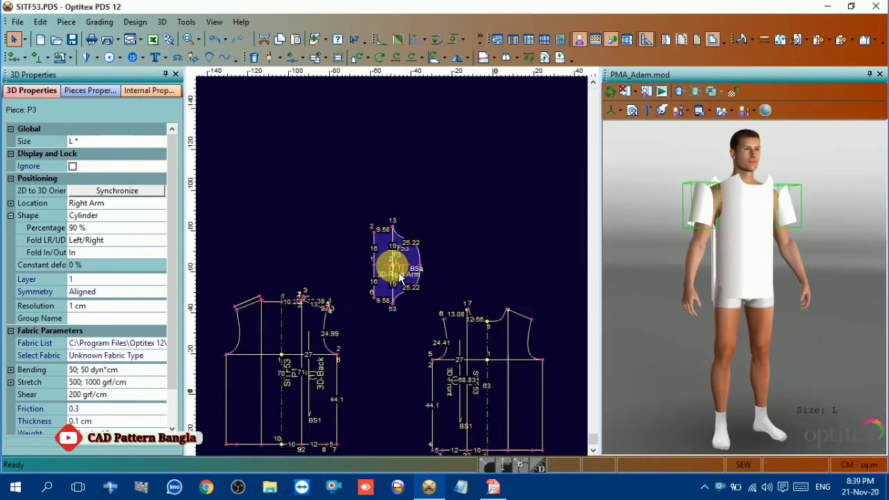
scroll(396, 268, up, 1)
scroll(400, 272, up, 1)
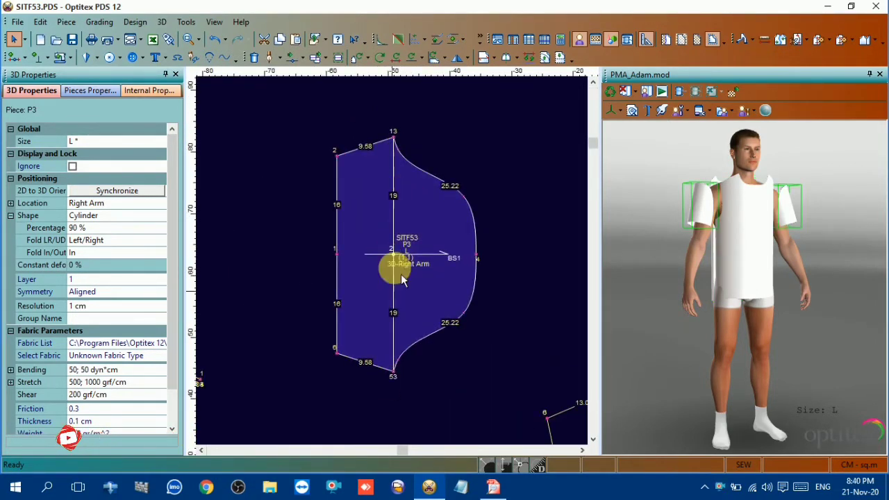
scroll(413, 324, down, 3)
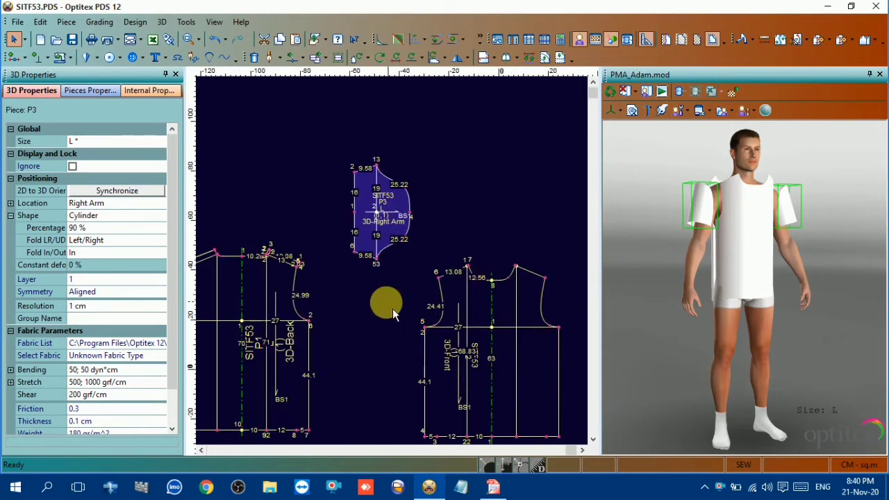
click(285, 295)
click(459, 307)
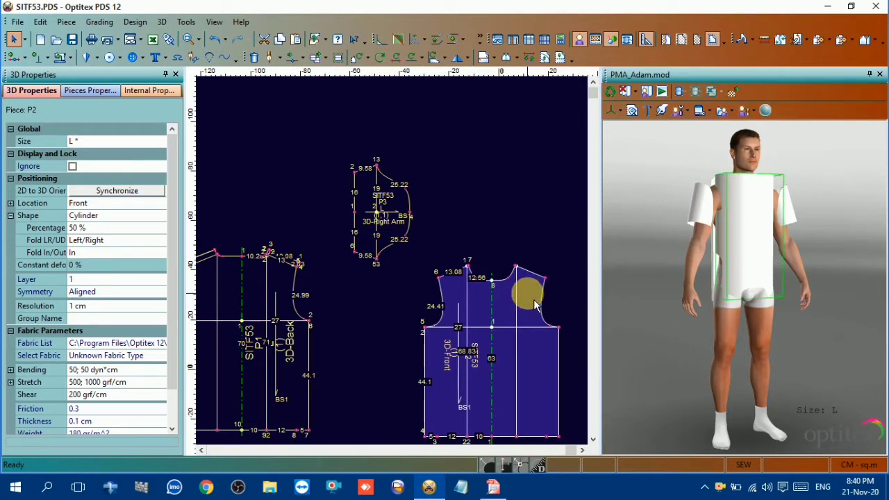
click(101, 204)
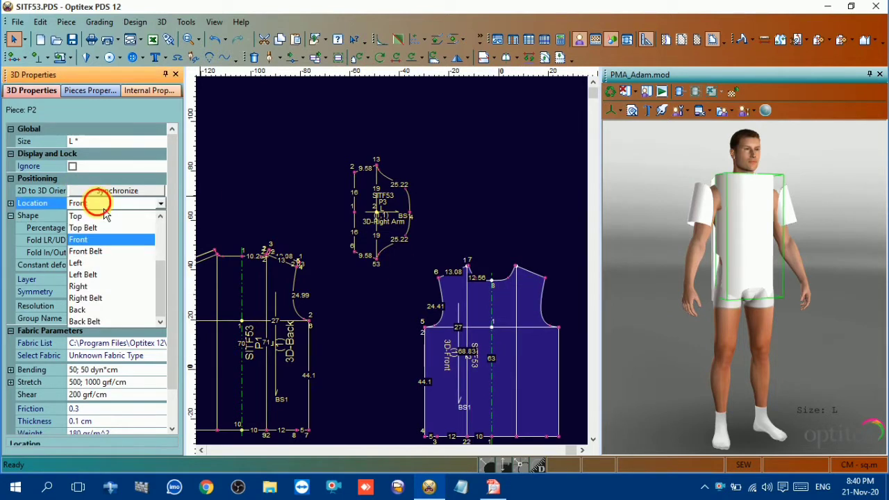
click(92, 240)
click(118, 197)
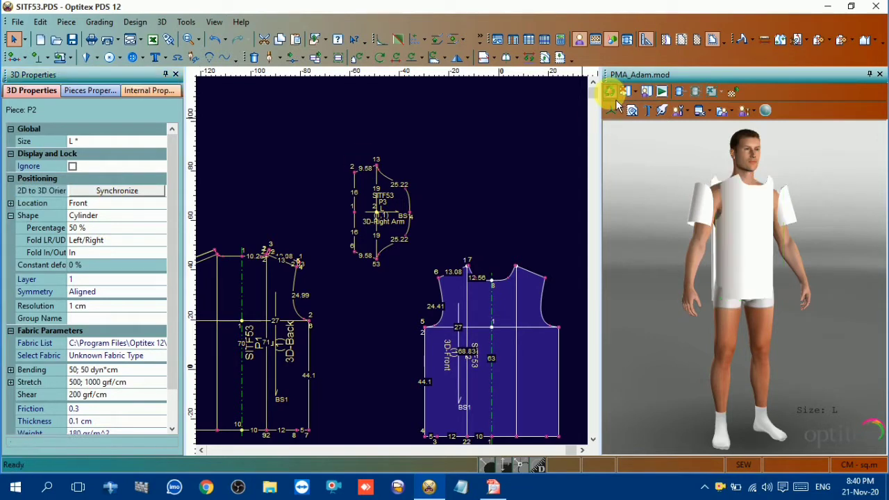
mouse_move(695, 182)
mouse_down()
mouse_move(833, 193)
mouse_move(649, 185)
mouse_up()
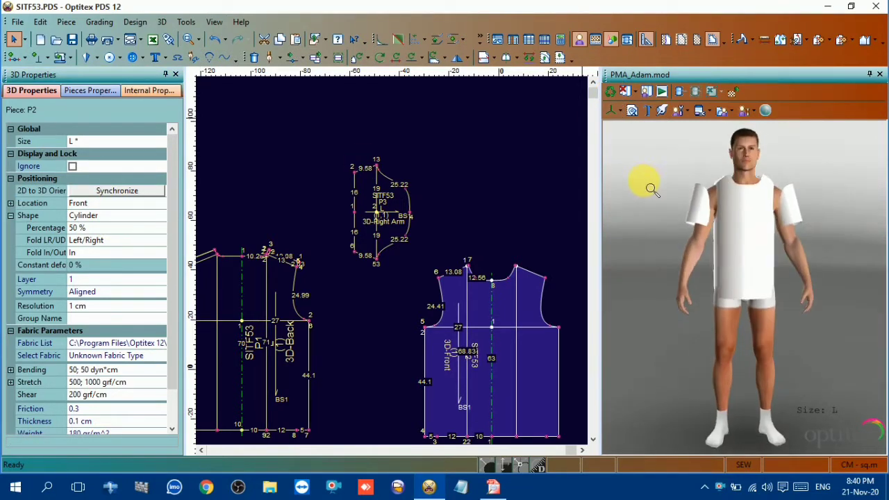
- Stitch the back shoulder edge of P1 to the front shoulder edge of P2
click(681, 92)
scroll(347, 277, up, 1)
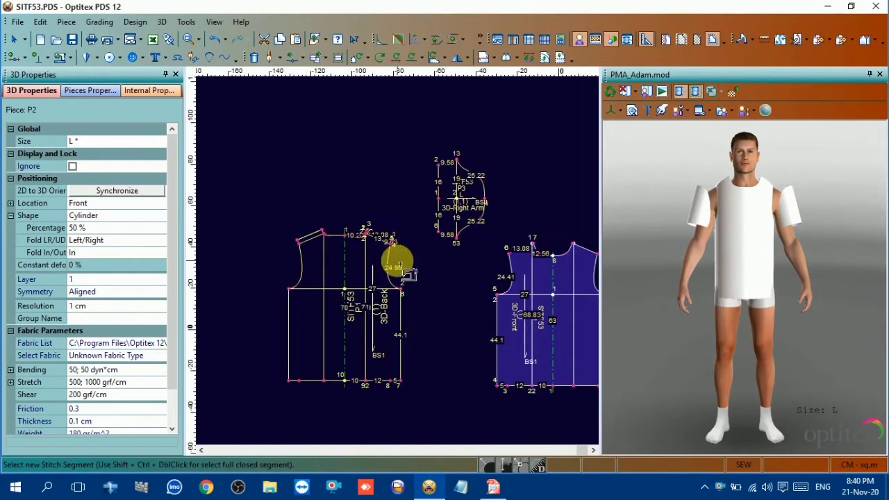
scroll(382, 240, up, 2)
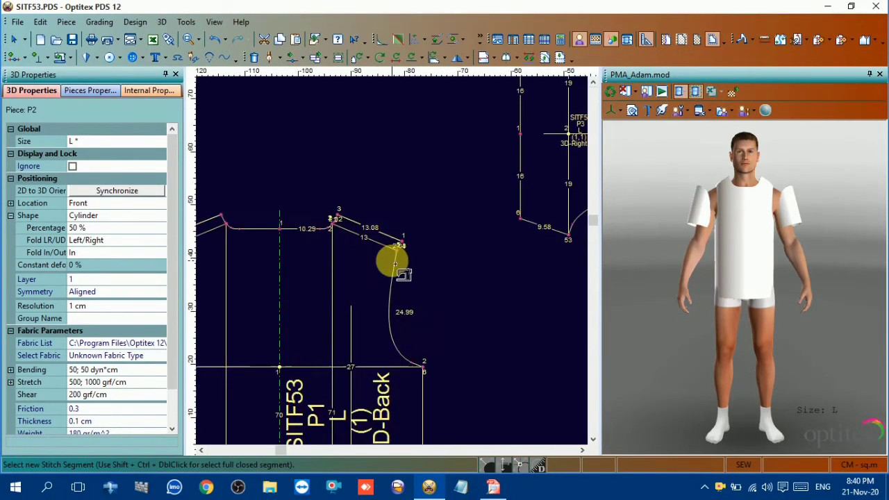
click(375, 224)
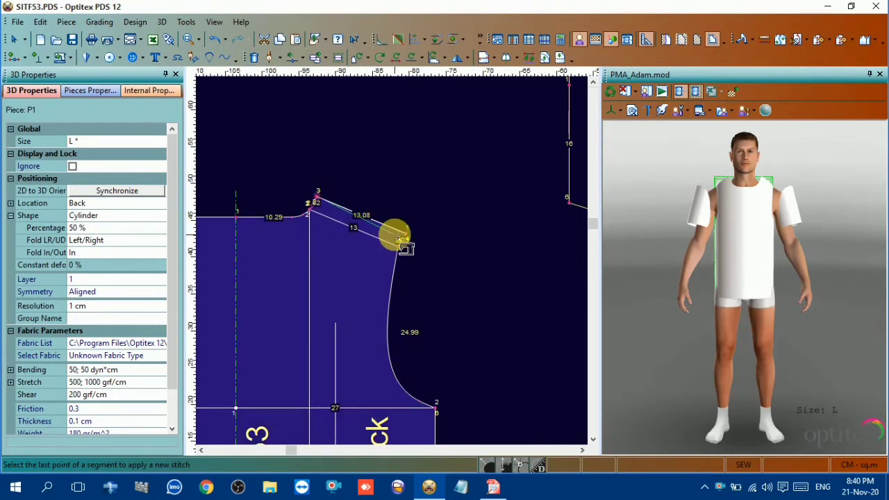
click(407, 235)
scroll(439, 284, down, 2)
scroll(458, 297, down, 2)
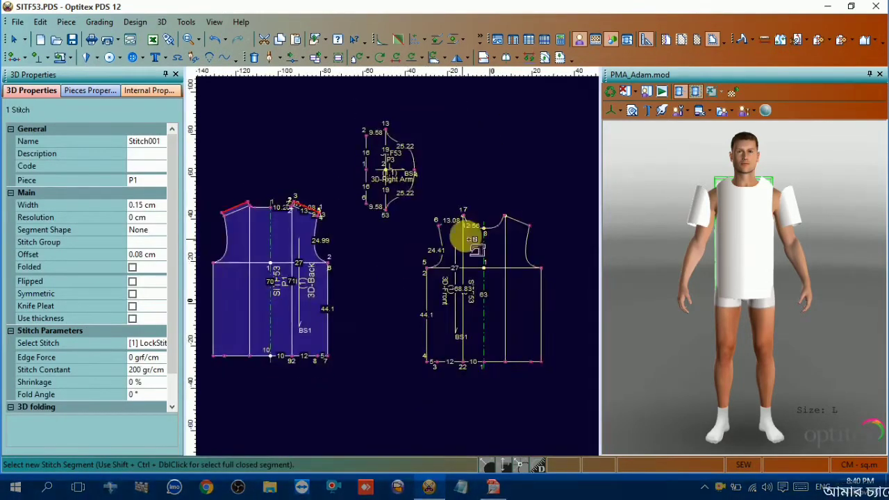
scroll(468, 234, up, 3)
scroll(433, 258, up, 1)
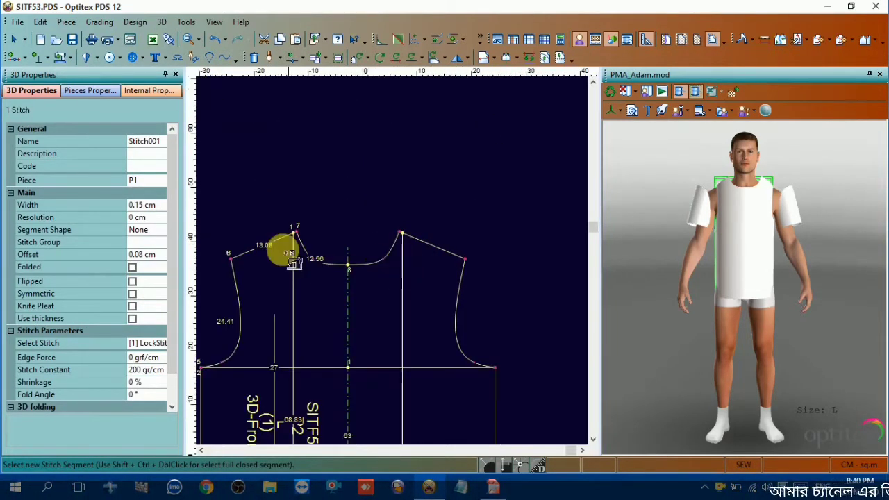
click(229, 257)
click(297, 231)
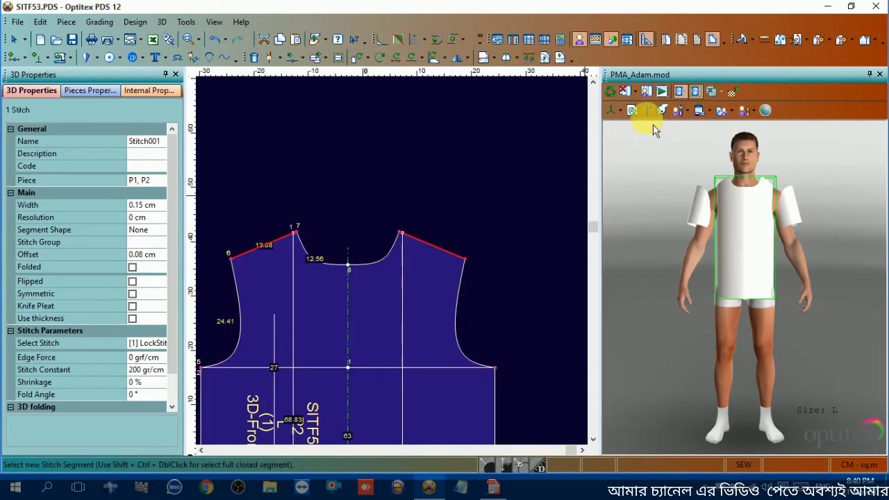
- Refresh the cloth, then start a stitch on the back piece's side seam from 2 to 7
click(609, 91)
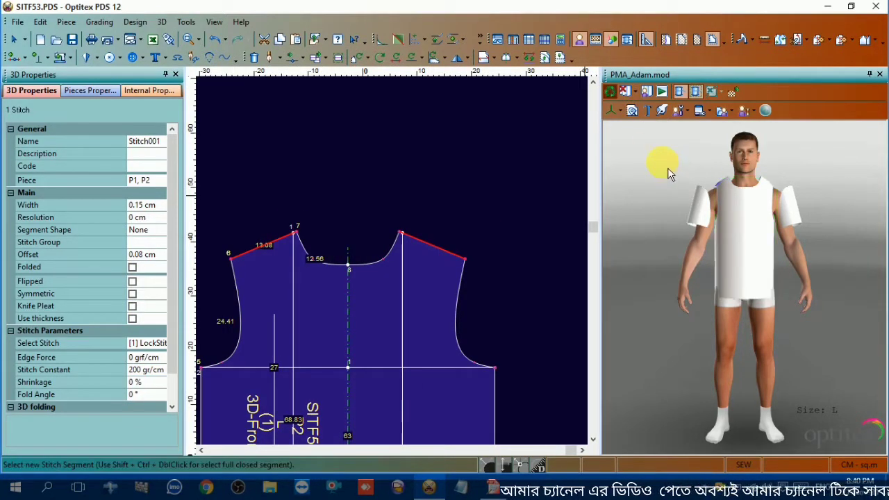
mouse_move(668, 168)
mouse_down()
mouse_move(735, 184)
mouse_move(685, 175)
mouse_move(762, 152)
mouse_move(738, 171)
mouse_move(791, 174)
mouse_move(738, 149)
mouse_move(813, 179)
mouse_move(841, 174)
mouse_up()
scroll(452, 294, down, 3)
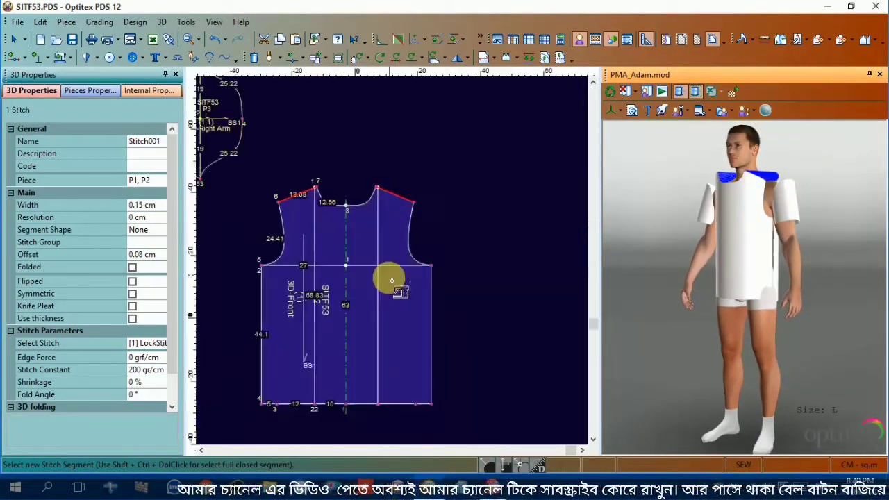
scroll(386, 278, down, 2)
scroll(347, 261, up, 2)
scroll(382, 257, up, 2)
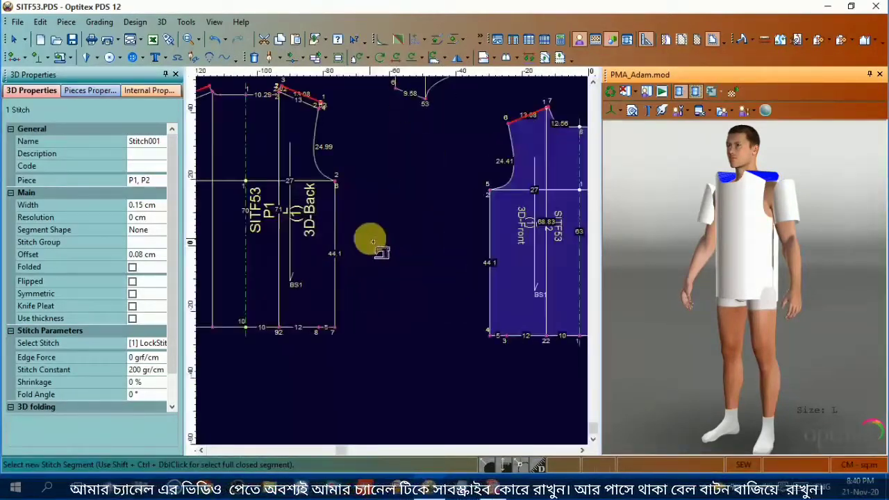
click(336, 182)
click(335, 326)
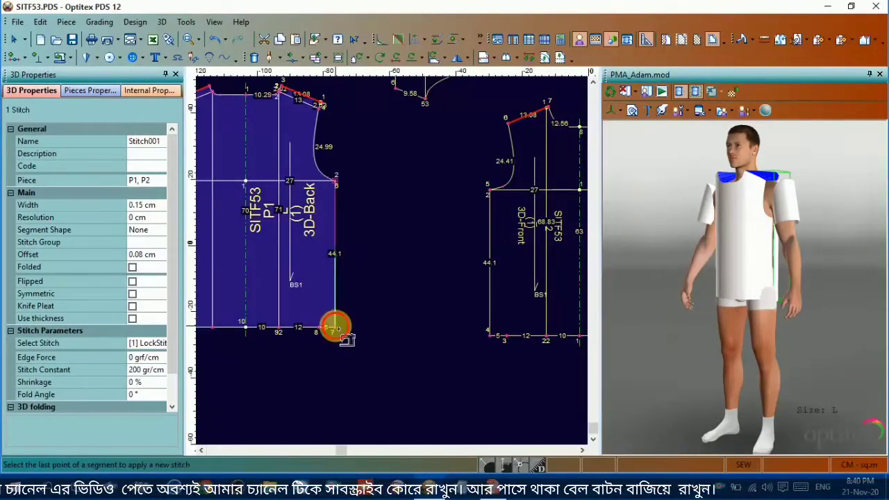
- Join the front piece's side edge to the back side seam, then orbit and zoom to check it
click(490, 332)
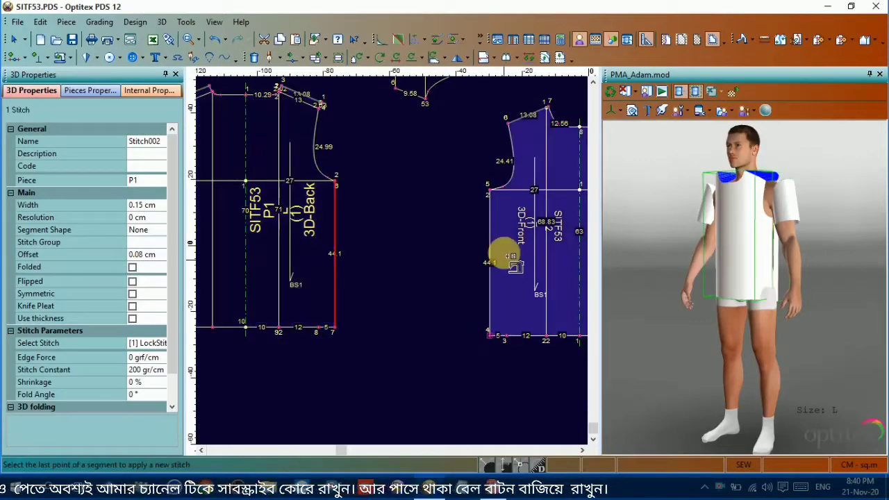
click(488, 186)
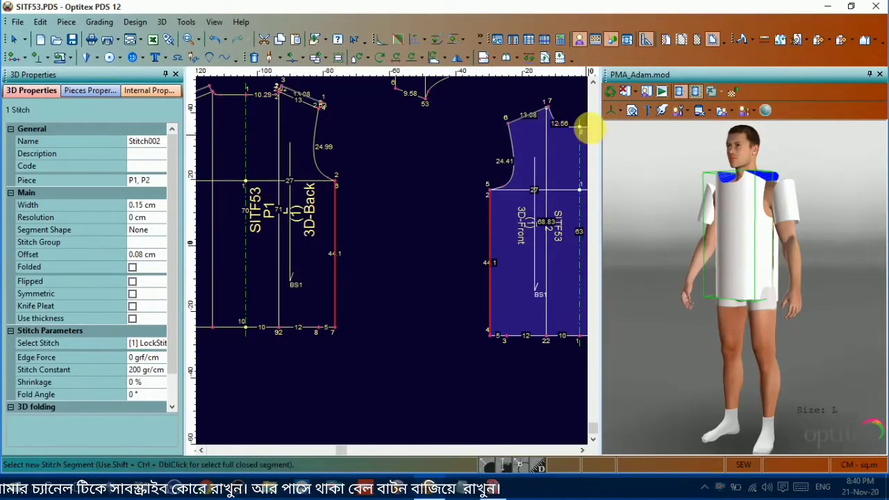
click(609, 91)
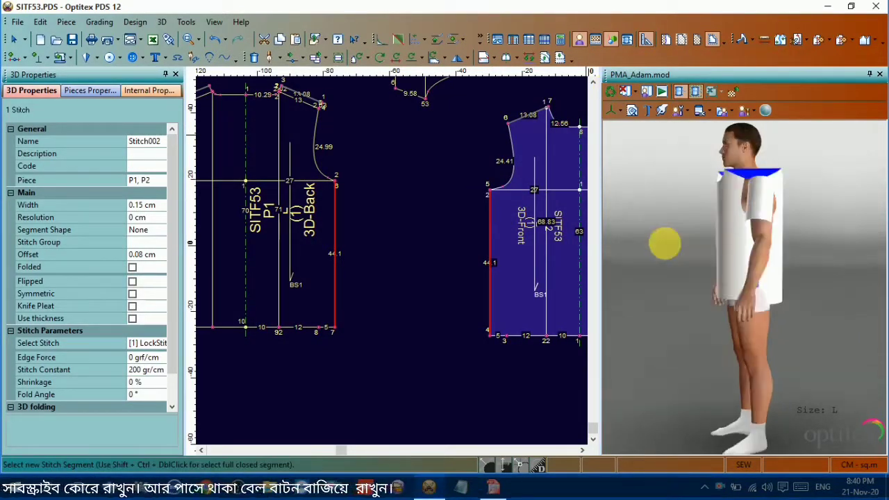
drag(715, 240, 625, 250)
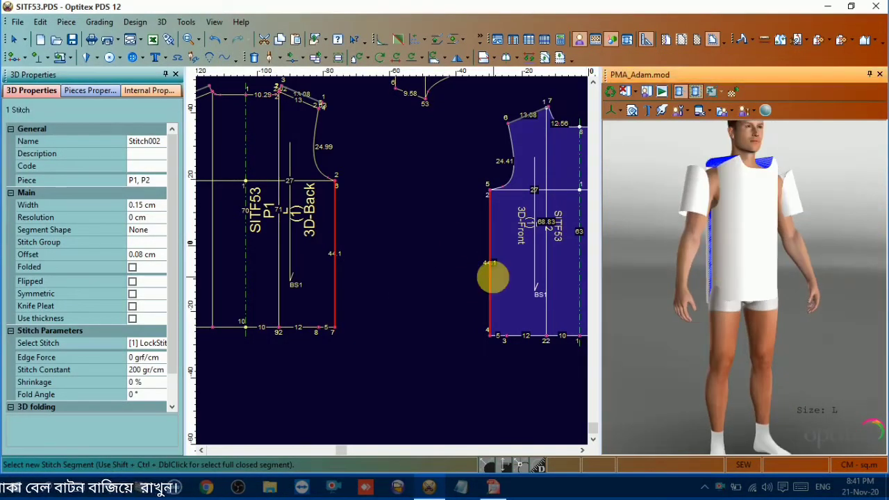
scroll(492, 273, down, 3)
scroll(392, 239, up, 2)
scroll(391, 258, up, 2)
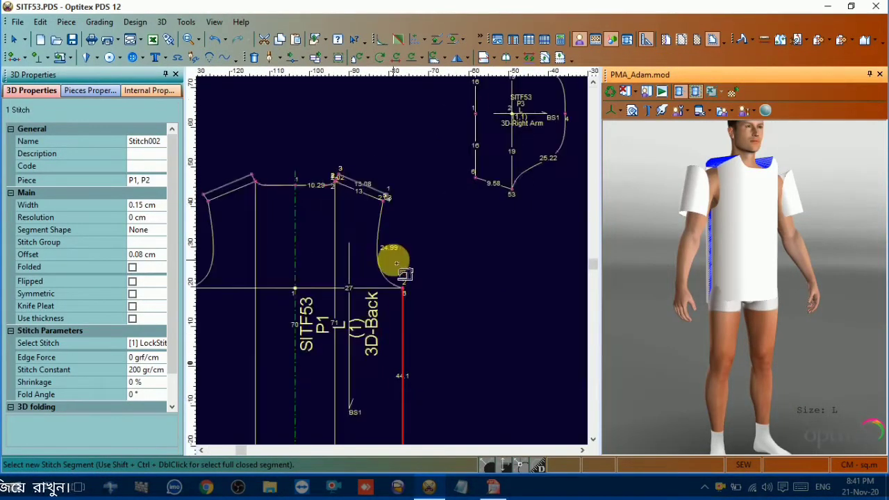
- Sew the sleeve cap (points 13, 4, 53) between the back and front armholes
click(403, 285)
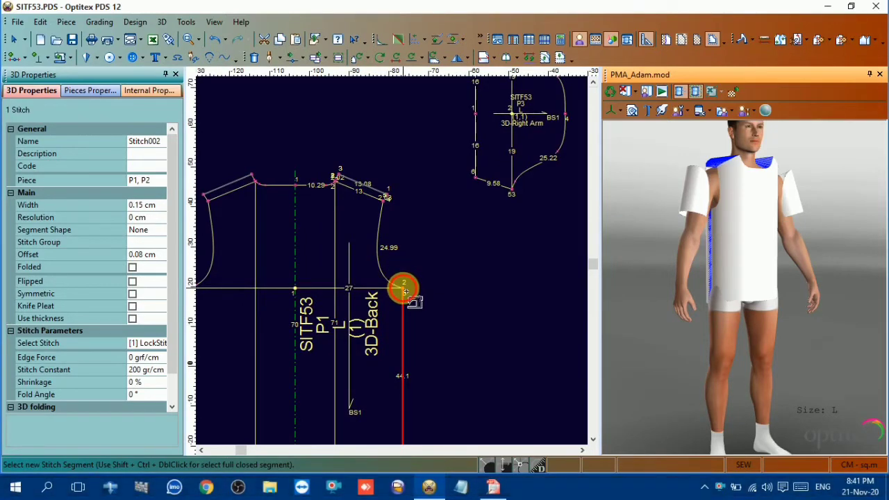
click(387, 198)
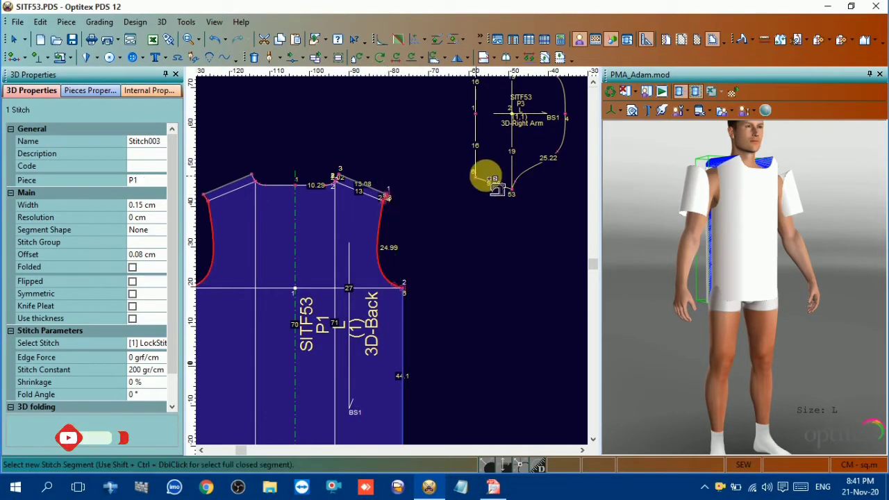
scroll(391, 239, down, 3)
scroll(413, 247, up, 3)
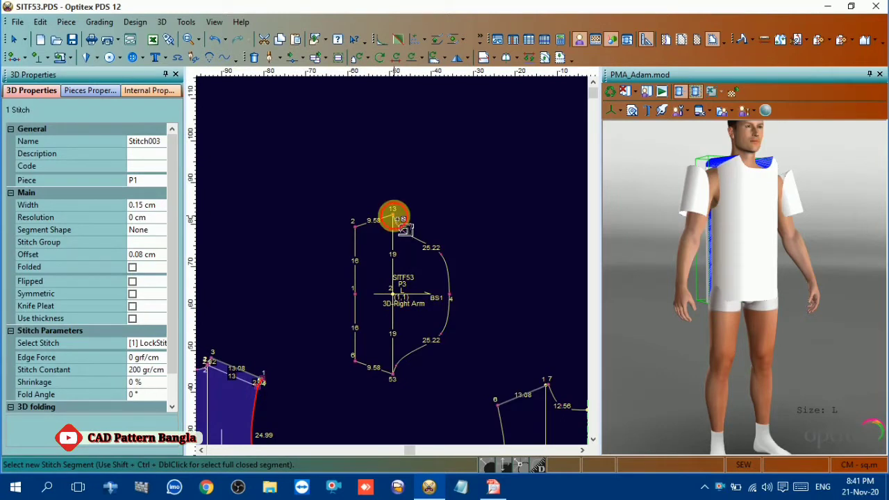
click(399, 221)
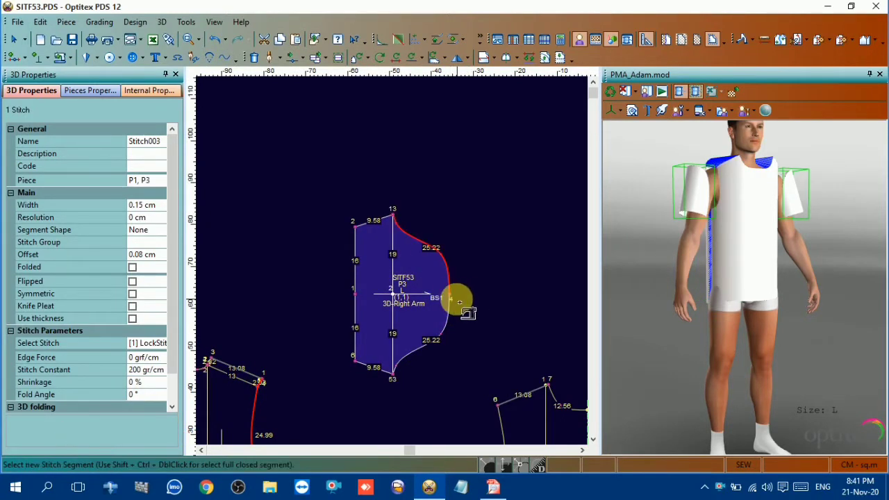
click(458, 301)
click(393, 376)
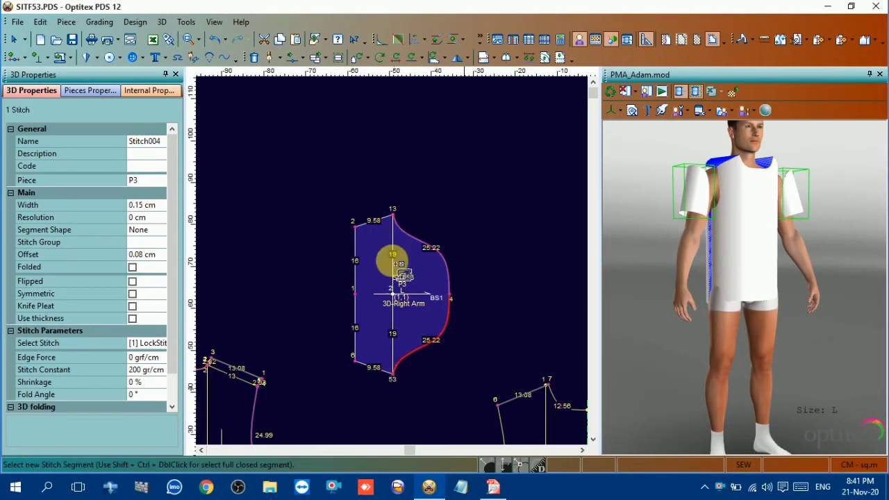
scroll(388, 258, down, 3)
scroll(396, 255, up, 3)
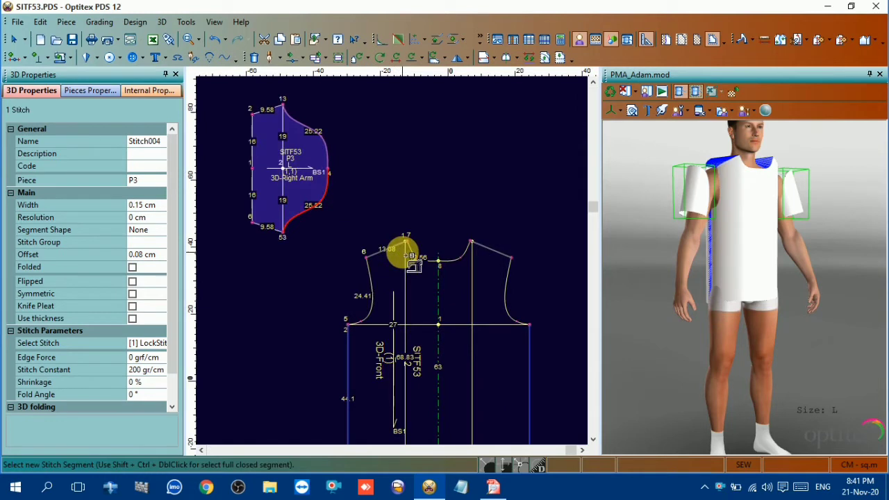
click(368, 258)
click(348, 323)
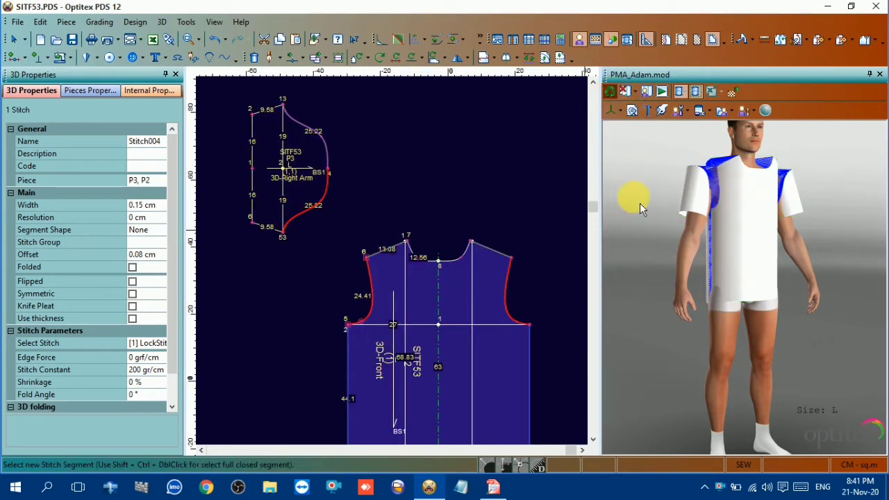
- Orbit the avatar and select the sleeve to check the armhole seams from back and side
drag(631, 199, 872, 216)
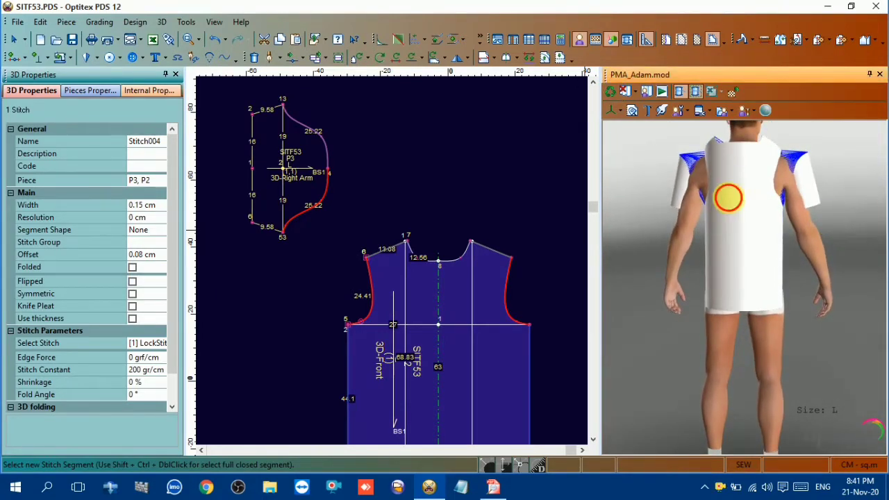
mouse_move(728, 199)
mouse_down()
mouse_move(853, 204)
mouse_move(806, 205)
mouse_move(831, 254)
mouse_move(857, 215)
mouse_move(695, 230)
mouse_move(643, 188)
mouse_move(694, 192)
mouse_move(676, 184)
mouse_up()
click(835, 189)
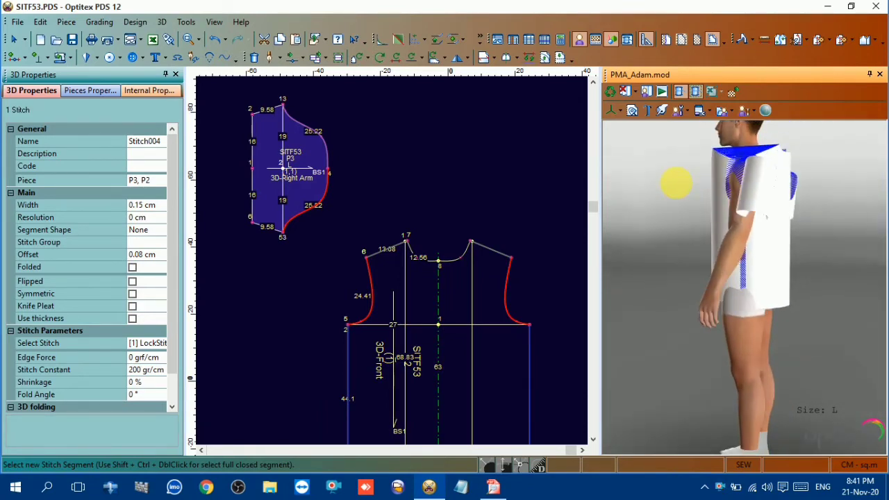
click(800, 239)
mouse_move(784, 232)
mouse_down()
mouse_move(738, 215)
mouse_move(837, 234)
mouse_move(867, 225)
mouse_up()
drag(803, 218, 785, 209)
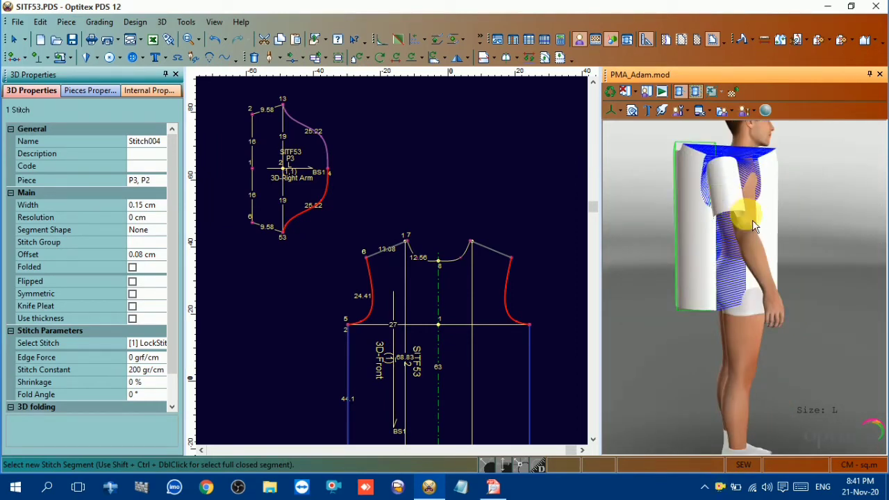
click(752, 219)
mouse_move(751, 221)
mouse_down()
mouse_move(738, 223)
mouse_move(813, 224)
mouse_move(661, 224)
mouse_move(703, 191)
mouse_up()
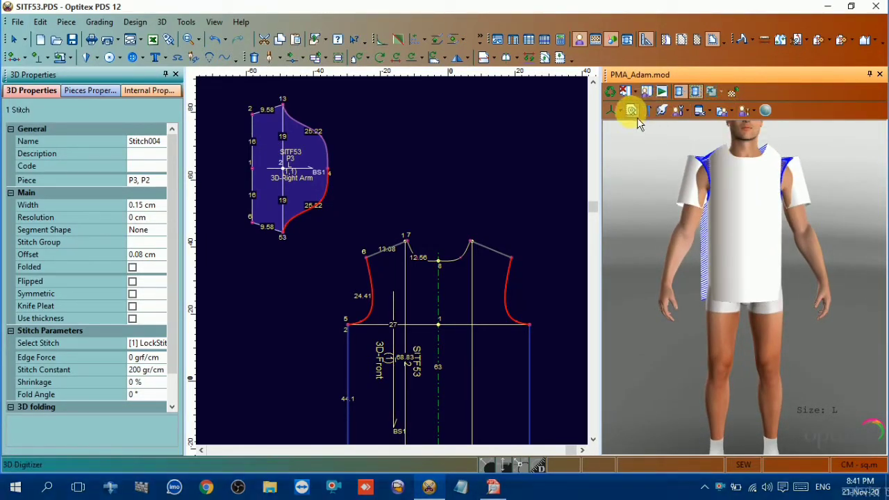
- Simulate draping and view the fitted white T-shirt from three-quarter and front angles
click(668, 97)
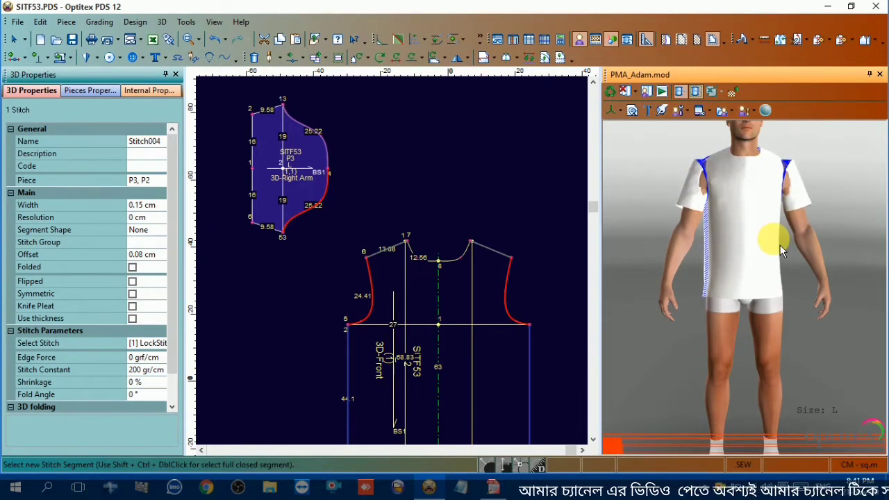
mouse_move(854, 175)
mouse_down()
mouse_move(807, 169)
mouse_move(738, 192)
mouse_up()
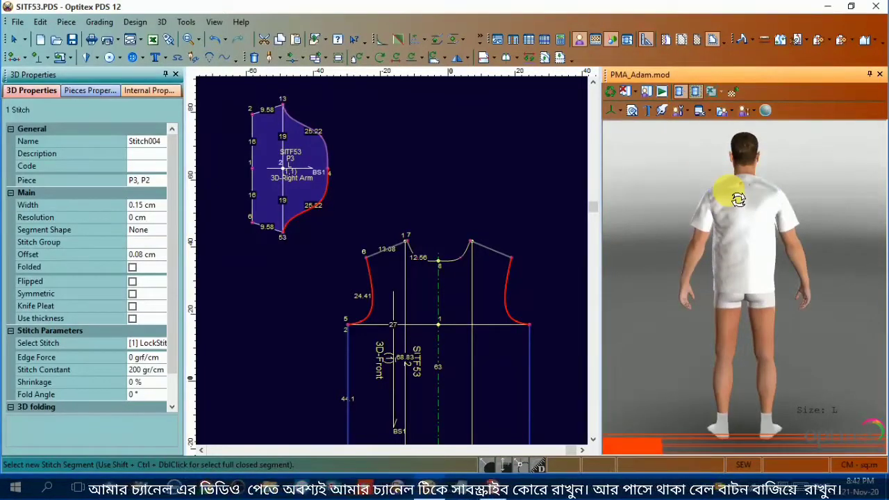
mouse_move(739, 200)
mouse_down()
mouse_move(770, 188)
mouse_move(814, 191)
mouse_move(760, 153)
mouse_move(833, 204)
mouse_move(579, 220)
mouse_move(639, 225)
mouse_move(631, 230)
mouse_up()
scroll(634, 219, down, 2)
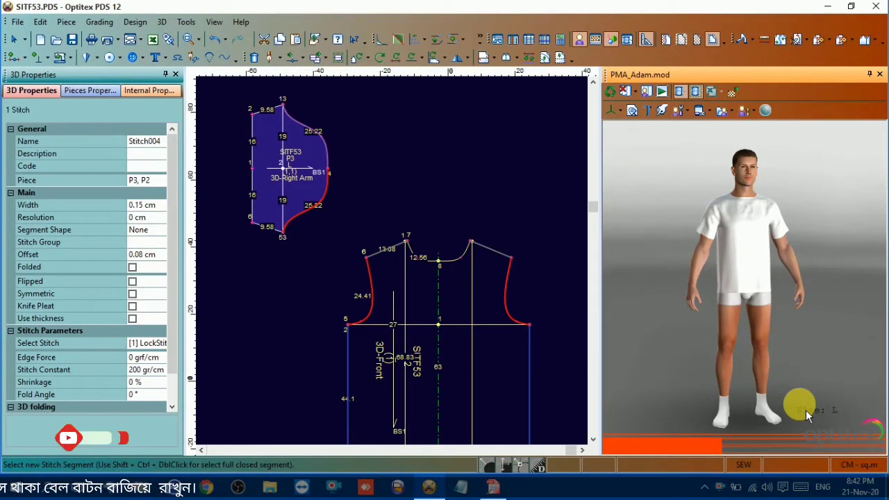
- Exit the Stitch tool and select the front and back pieces to review their 3D Properties
scroll(403, 269, down, 3)
scroll(396, 264, up, 1)
scroll(397, 264, up, 1)
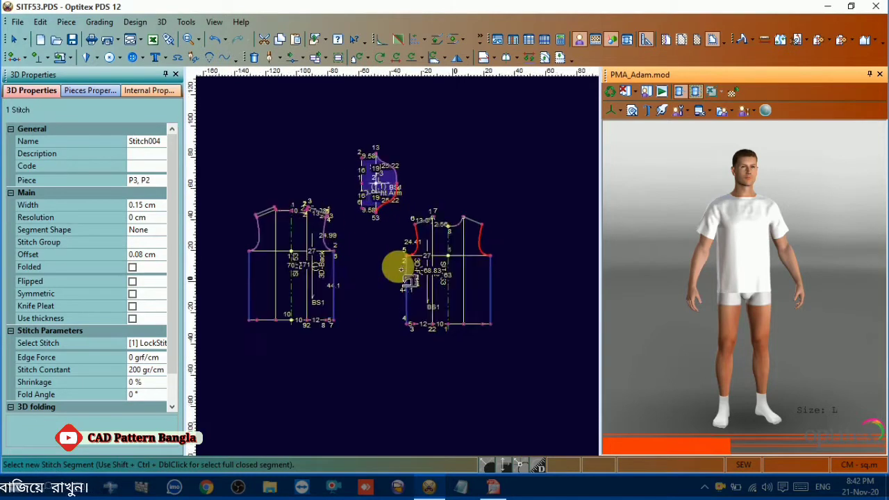
scroll(396, 264, up, 1)
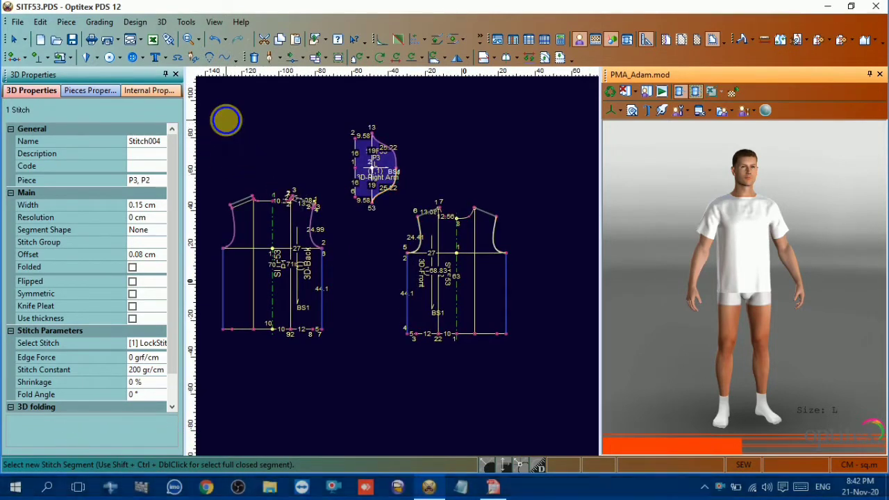
key(Escape)
click(274, 146)
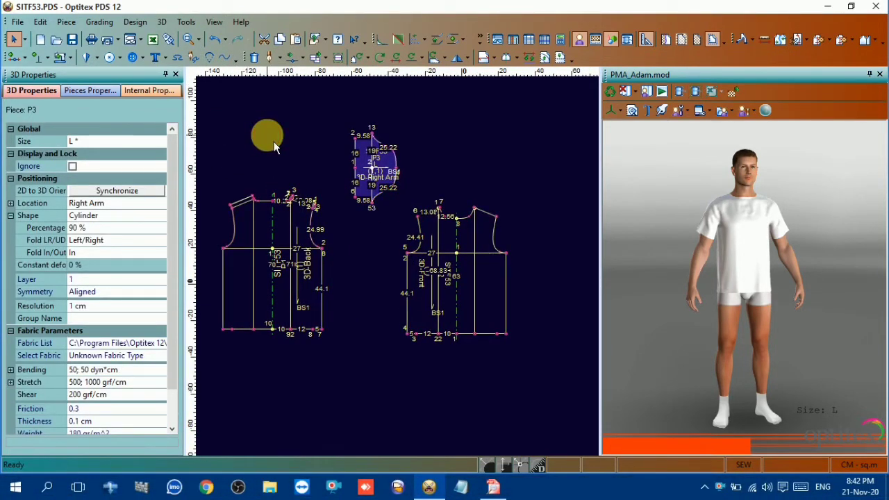
click(495, 240)
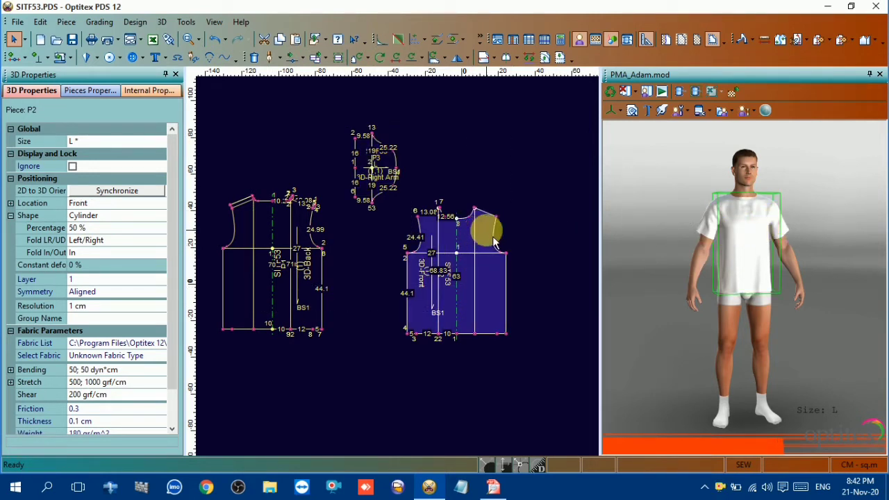
click(292, 223)
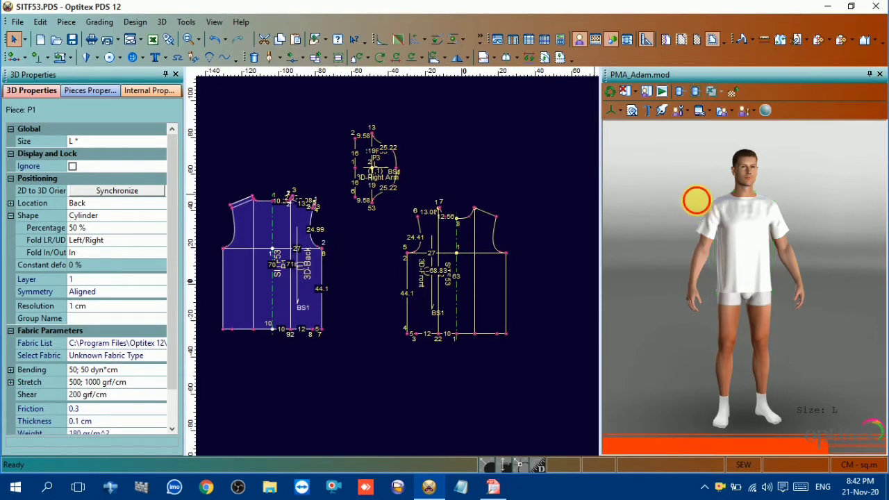
- Orbit the draped T-shirt through rear, side and front views
drag(697, 201, 816, 214)
mouse_move(696, 203)
mouse_down()
mouse_move(881, 208)
mouse_move(773, 264)
mouse_up()
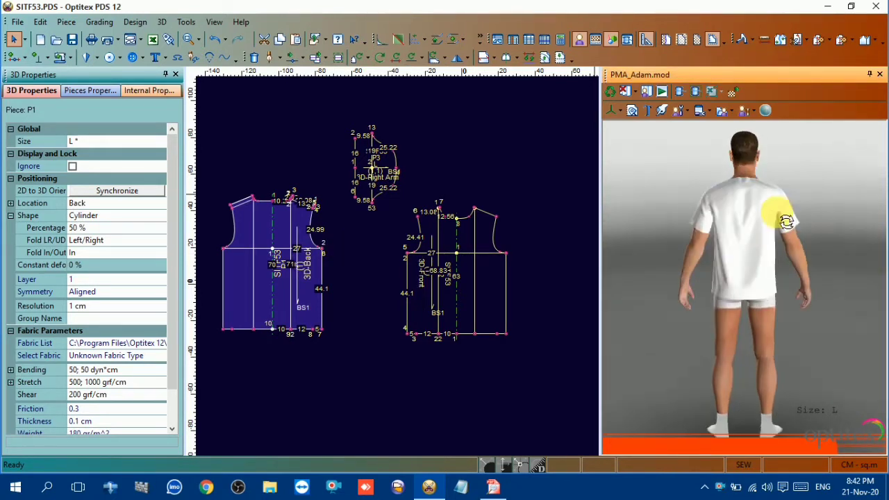
drag(720, 190, 819, 200)
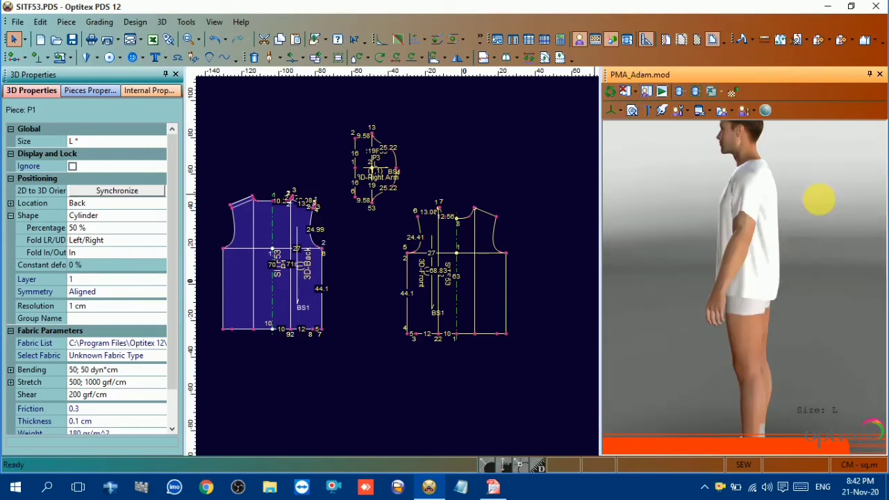
drag(688, 194, 661, 218)
mouse_move(778, 207)
mouse_down()
mouse_move(655, 204)
mouse_move(699, 188)
mouse_move(793, 188)
mouse_move(722, 184)
mouse_up()
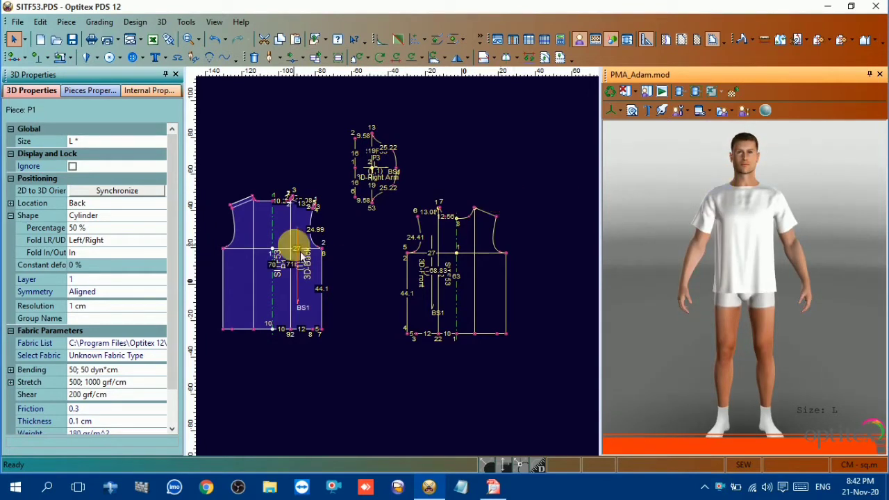
- Nudge the right arm piece, then clear the drape and re-place the pieces around the avatar
click(739, 99)
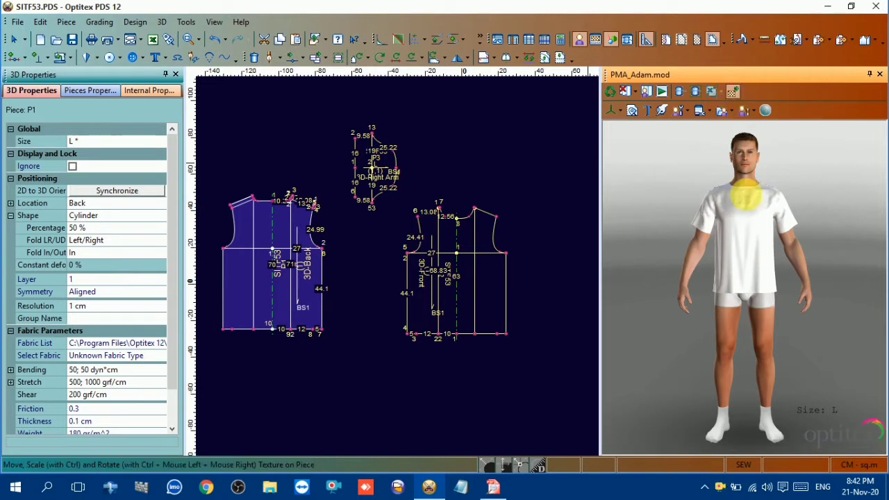
click(664, 99)
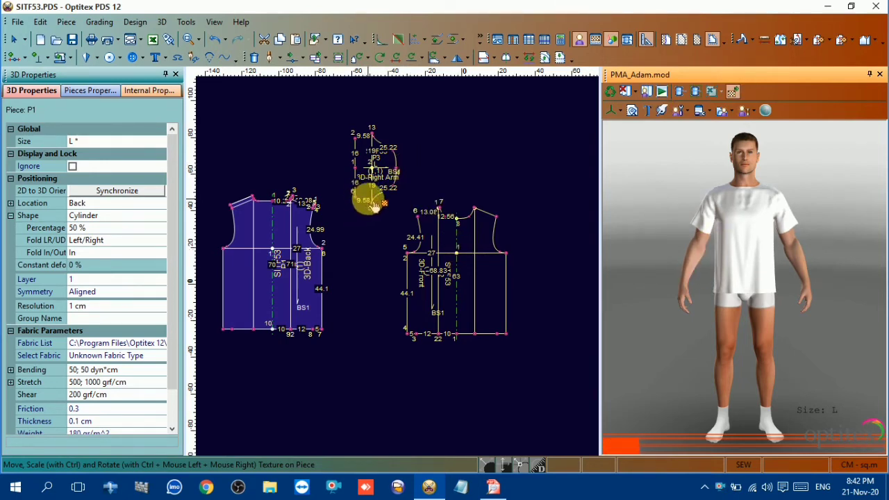
scroll(374, 205, up, 2)
click(375, 232)
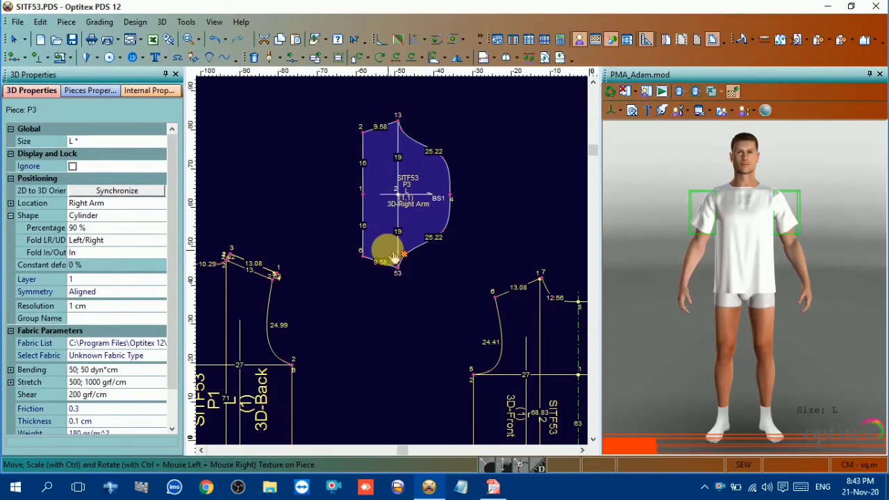
drag(380, 266, 392, 271)
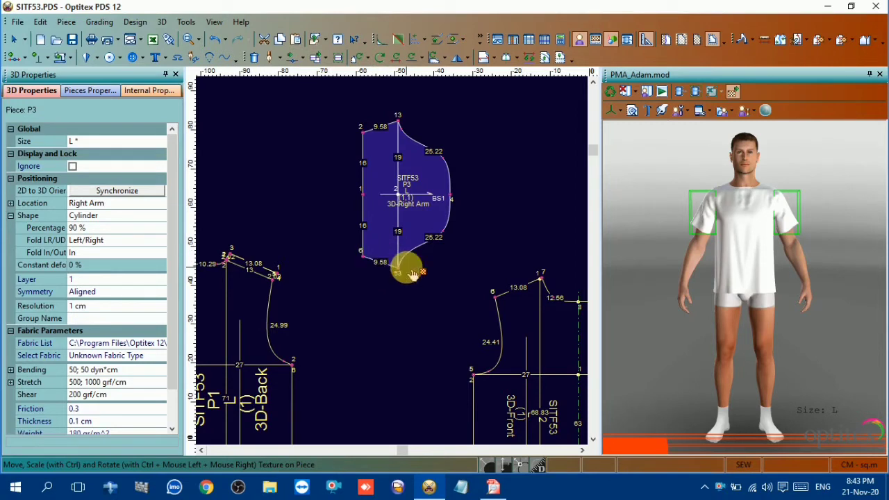
click(625, 91)
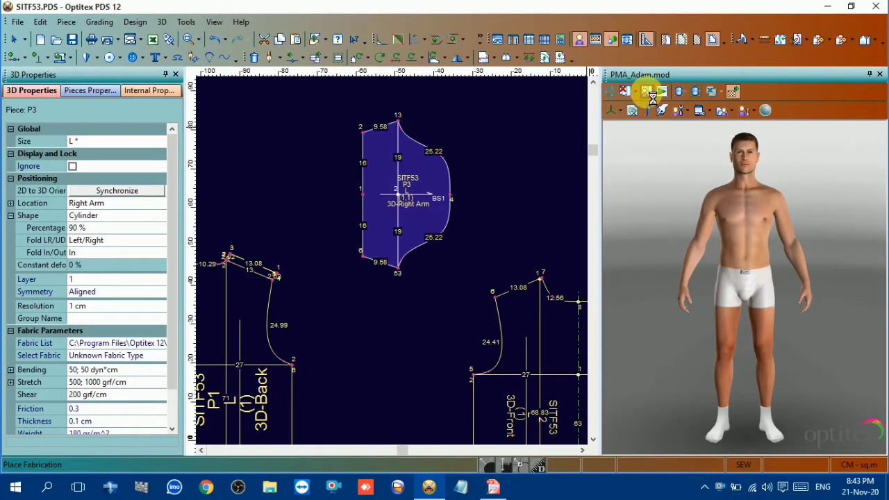
mouse_move(675, 159)
mouse_down()
mouse_move(867, 192)
mouse_move(799, 178)
mouse_move(745, 182)
mouse_move(634, 159)
mouse_up()
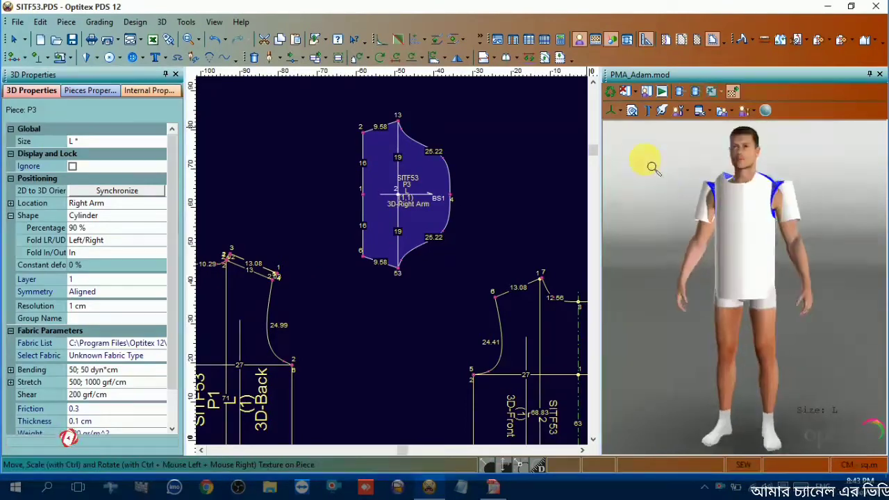
- Create Stitch005 on sleeve P3 from point 2 to 13, replacing the old stitch, and refresh the cloth
click(682, 91)
scroll(357, 274, up, 1)
scroll(387, 255, up, 1)
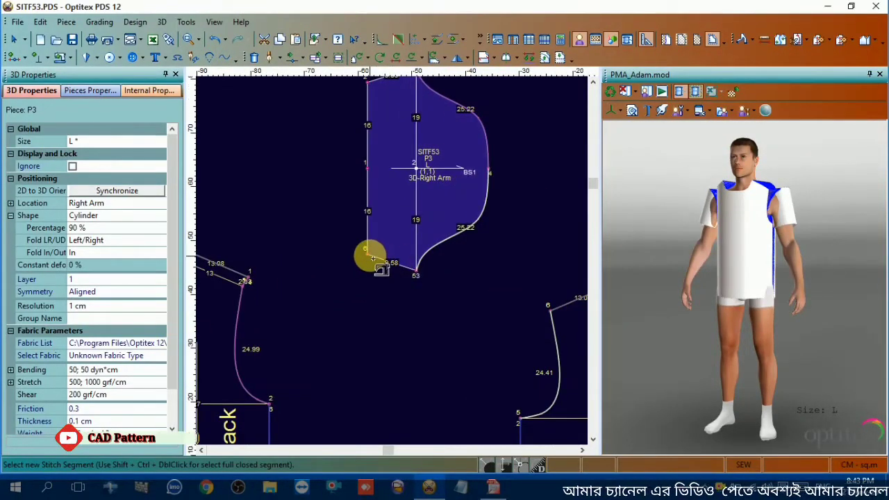
click(411, 271)
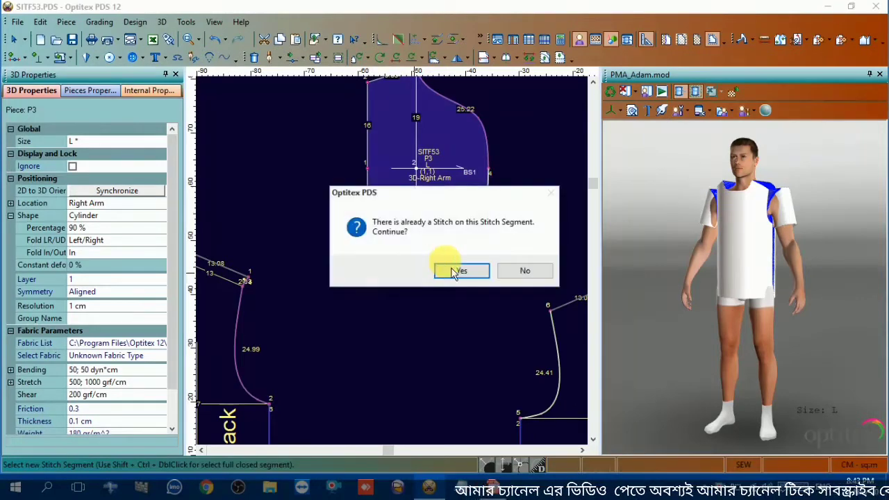
click(514, 271)
click(414, 270)
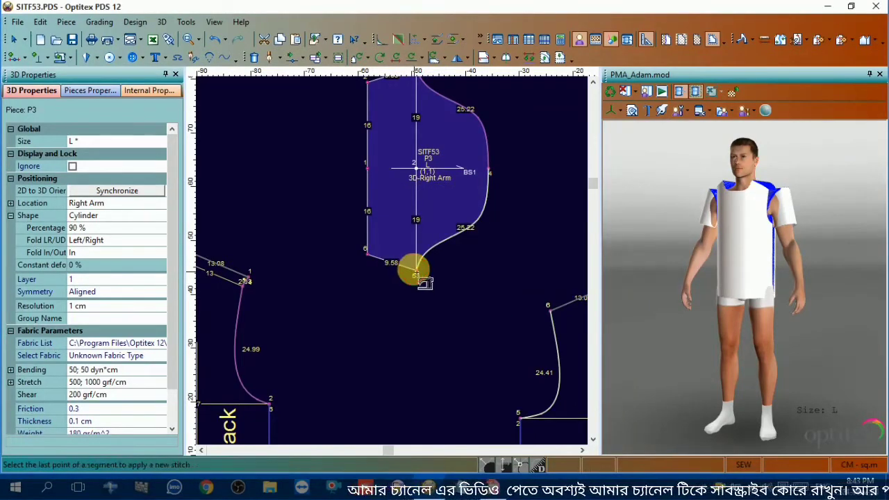
click(367, 251)
scroll(440, 218, down, 2)
scroll(393, 274, up, 2)
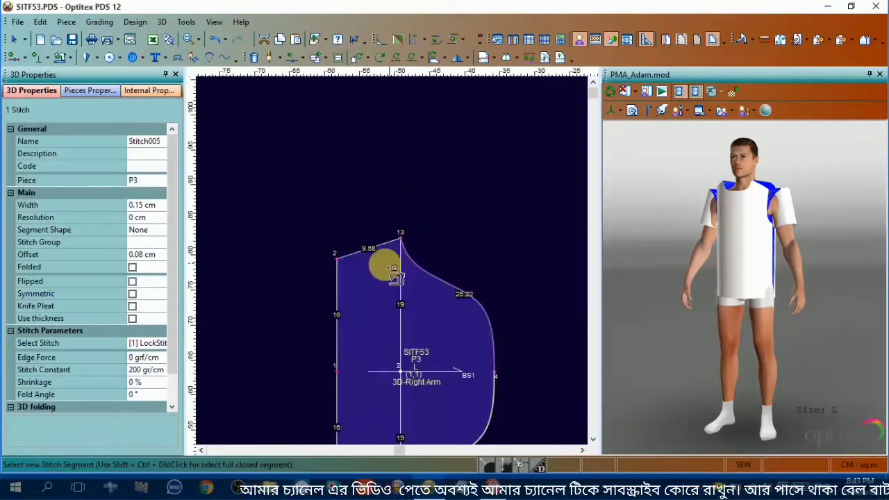
click(336, 256)
click(400, 239)
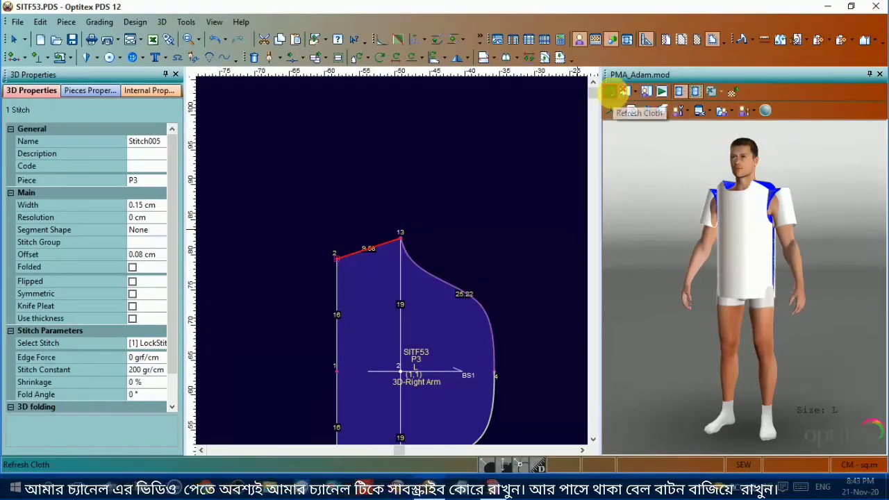
mouse_move(764, 252)
mouse_down()
mouse_move(613, 281)
mouse_move(525, 328)
mouse_up()
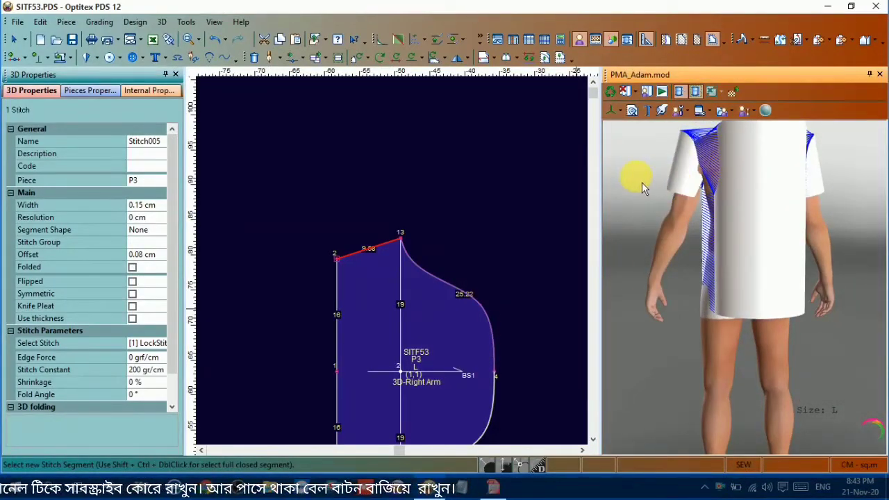
- Select the re-stitched sleeve to view its stitch lines, switch to front view, and clear the drape
click(642, 182)
mouse_move(619, 228)
mouse_down()
mouse_move(805, 203)
mouse_move(778, 200)
mouse_up()
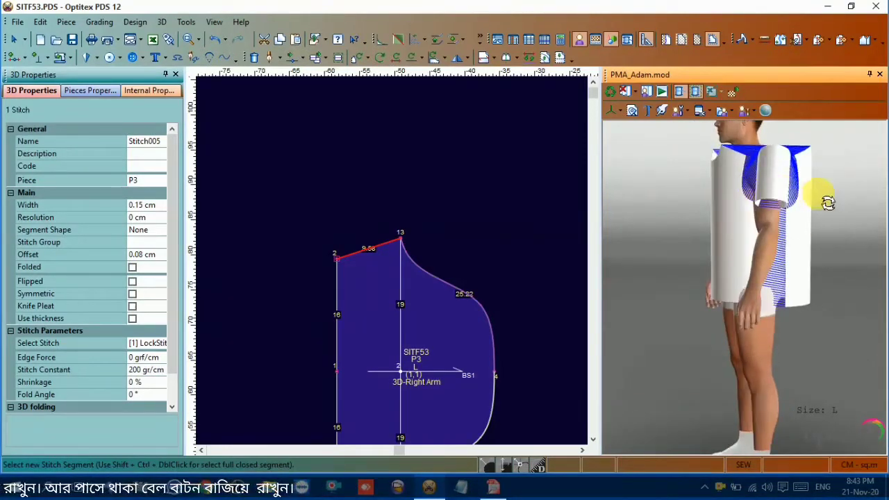
click(775, 208)
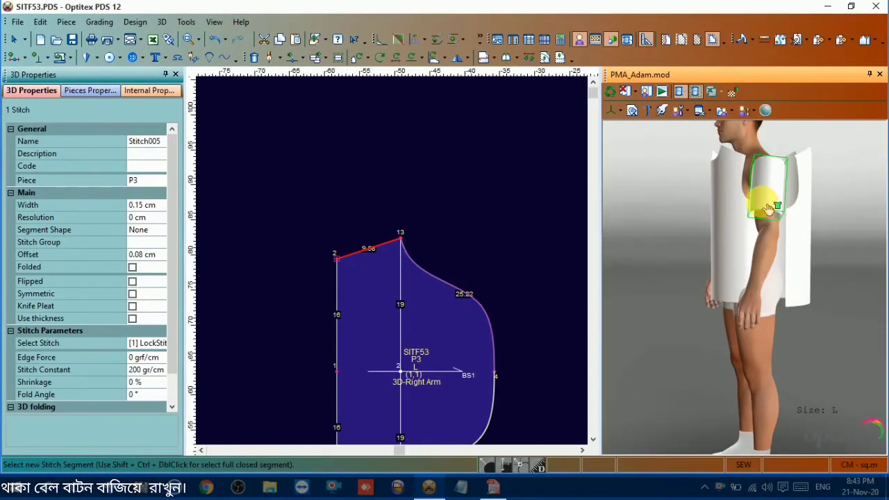
click(798, 221)
click(749, 218)
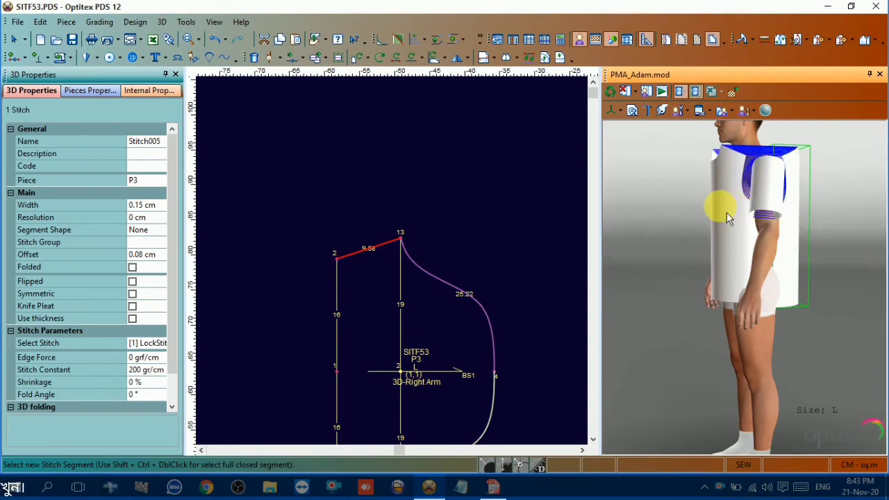
click(689, 111)
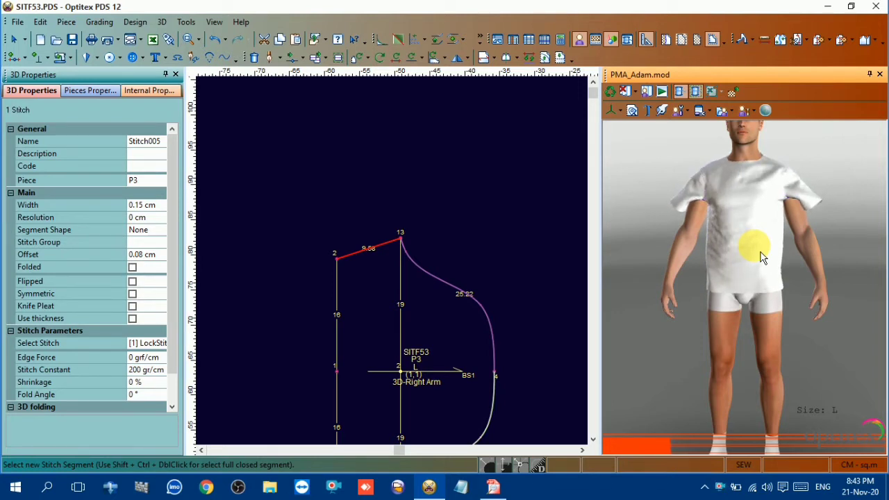
click(623, 91)
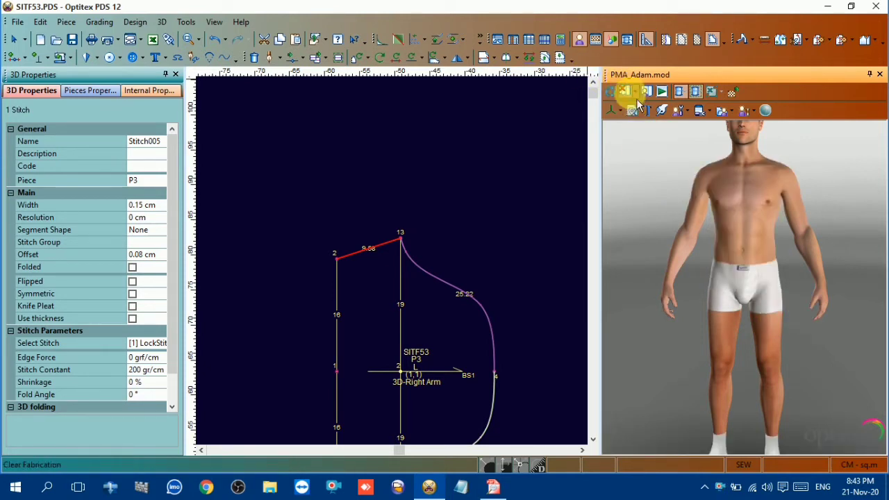
- Re-place the T-shirt pieces on the avatar, zoom in, and select the sleeve from the side
click(645, 93)
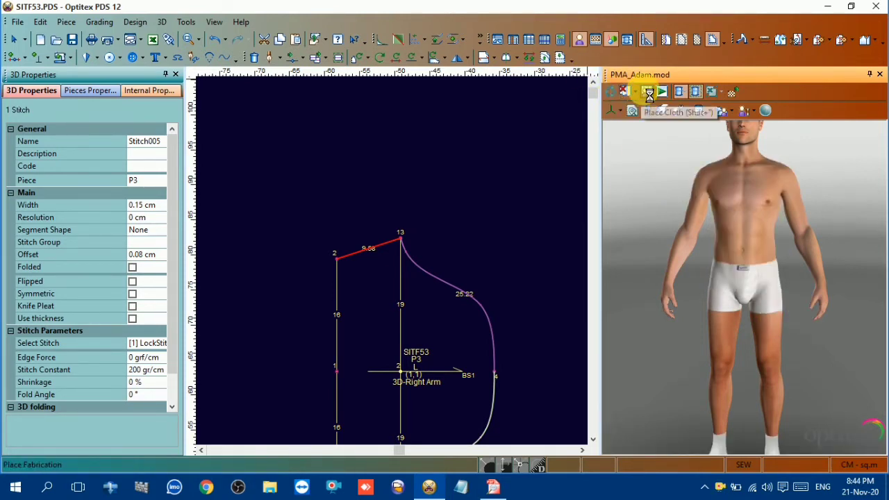
scroll(739, 238, up, 3)
mouse_move(738, 238)
mouse_down()
mouse_move(812, 224)
mouse_move(741, 234)
mouse_up()
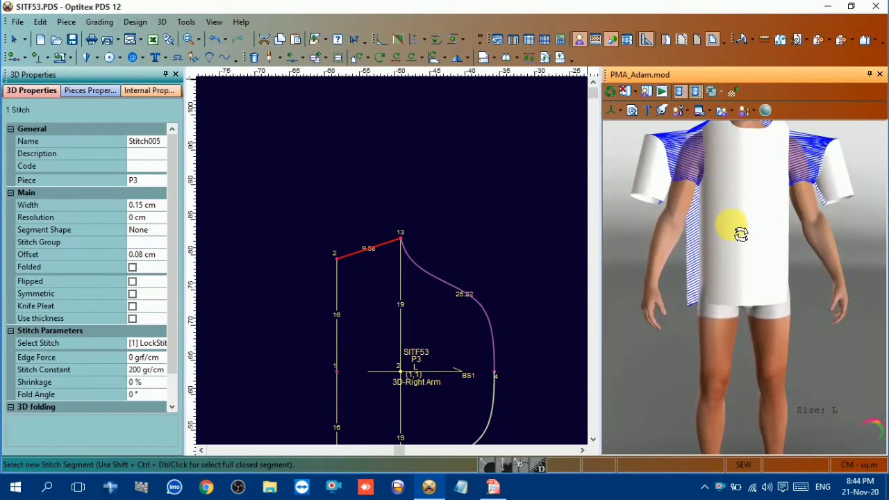
click(673, 189)
scroll(785, 227, up, 2)
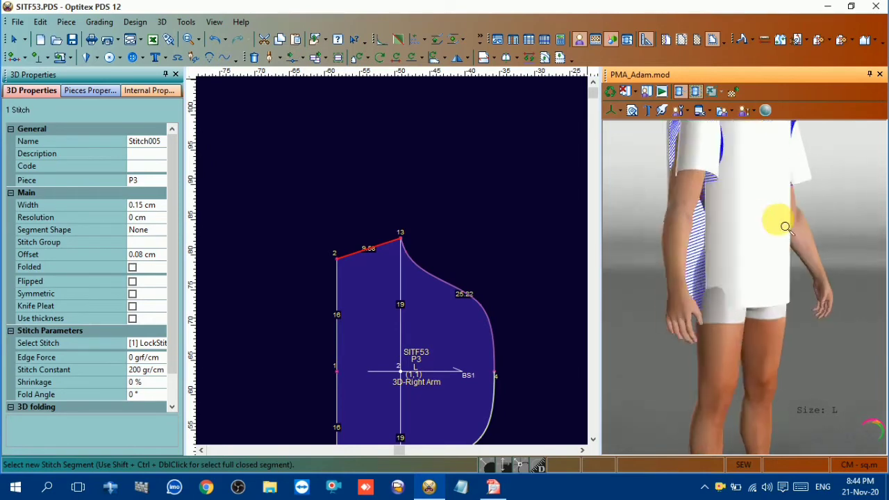
mouse_move(785, 227)
mouse_down()
mouse_move(809, 222)
mouse_move(776, 176)
mouse_move(743, 170)
mouse_move(744, 190)
mouse_move(819, 210)
mouse_move(794, 192)
mouse_move(754, 188)
mouse_move(798, 162)
mouse_up()
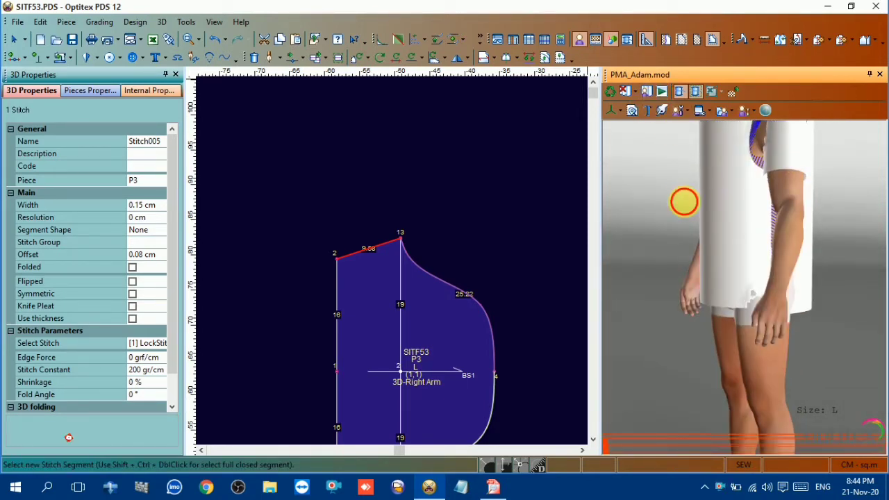
- Orbit the draped shirt through front, side and back views, then zoom out to the whole avatar
mouse_move(684, 202)
mouse_down()
mouse_move(784, 192)
mouse_move(786, 175)
mouse_up()
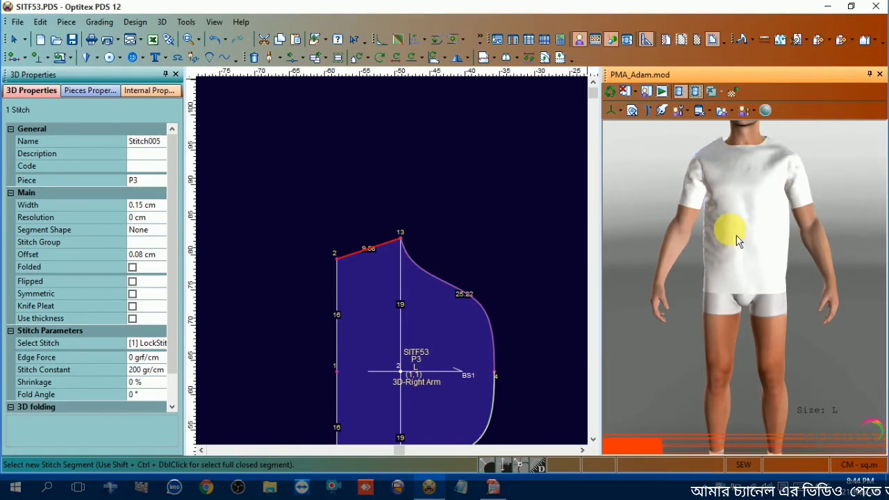
drag(740, 202, 813, 207)
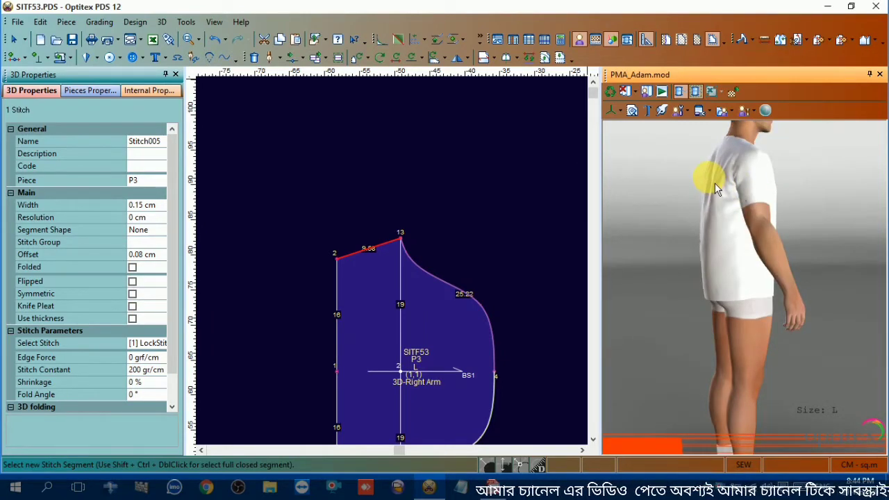
drag(715, 183, 882, 192)
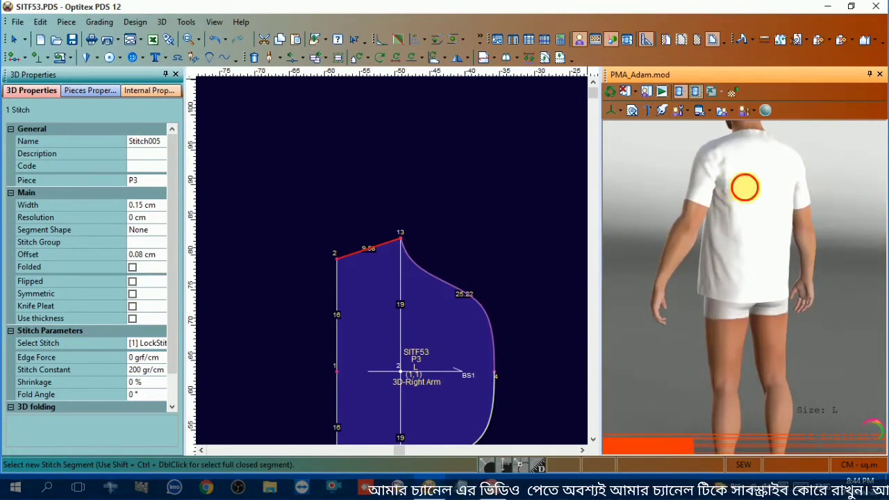
drag(743, 188, 873, 189)
drag(750, 208, 873, 198)
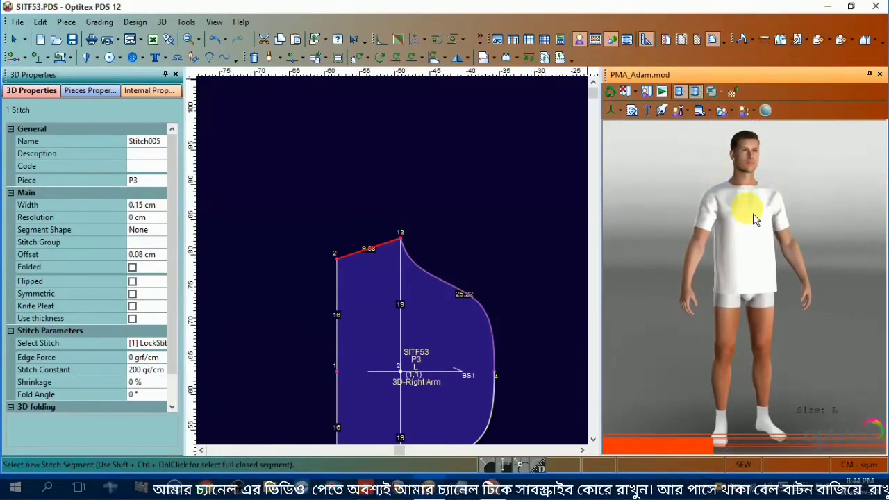
mouse_move(742, 212)
mouse_down()
mouse_move(841, 220)
mouse_move(730, 224)
mouse_move(735, 232)
mouse_up()
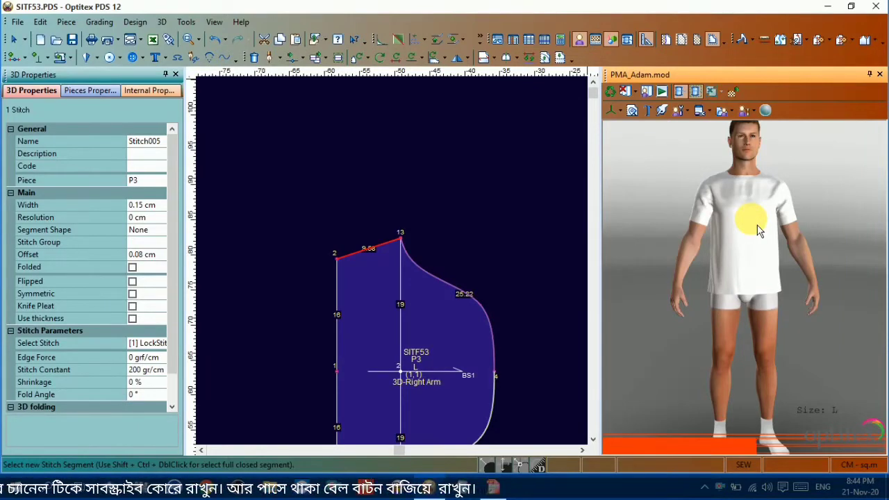
scroll(678, 187, down, 2)
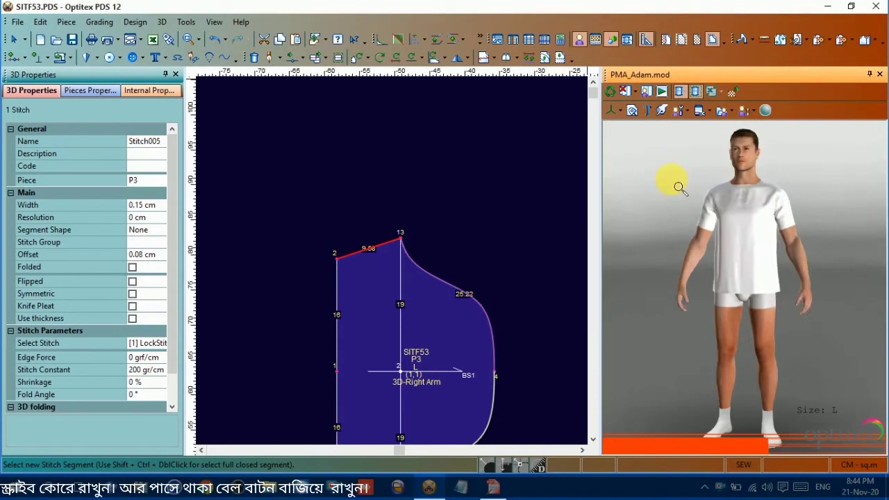
mouse_move(738, 169)
mouse_down()
mouse_move(782, 191)
mouse_move(724, 155)
mouse_up()
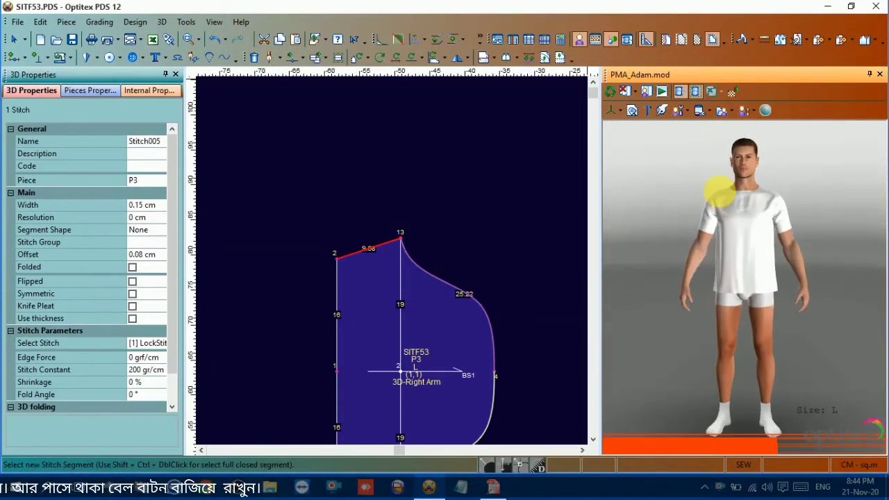
- Hide the avatar's body so only the draped white T-shirt shows, then turn it to a side view
click(731, 112)
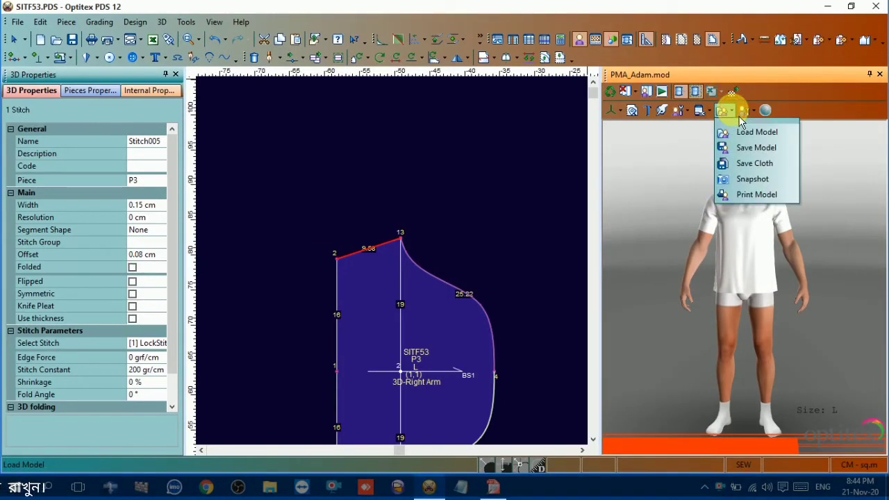
click(749, 111)
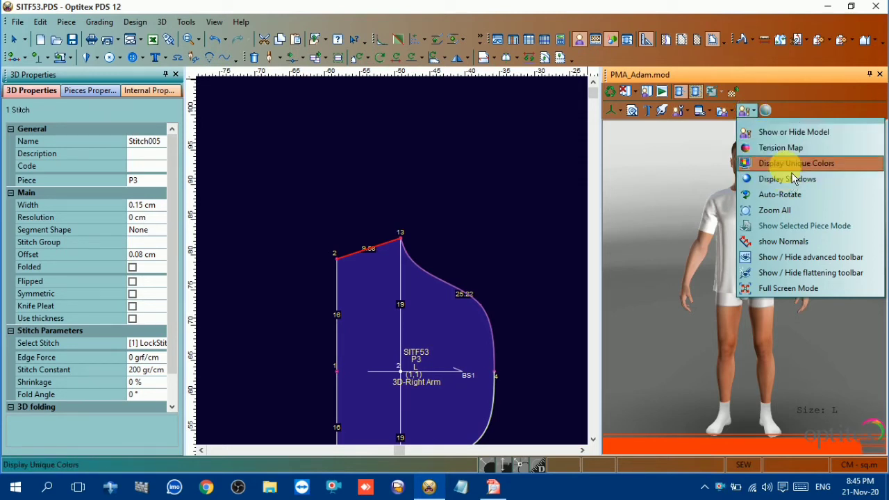
click(793, 136)
mouse_move(785, 135)
mouse_down()
mouse_move(760, 193)
mouse_move(801, 224)
mouse_move(875, 238)
mouse_move(751, 235)
mouse_move(873, 234)
mouse_move(839, 247)
mouse_move(880, 238)
mouse_move(709, 252)
mouse_move(625, 212)
mouse_move(436, 233)
mouse_up()
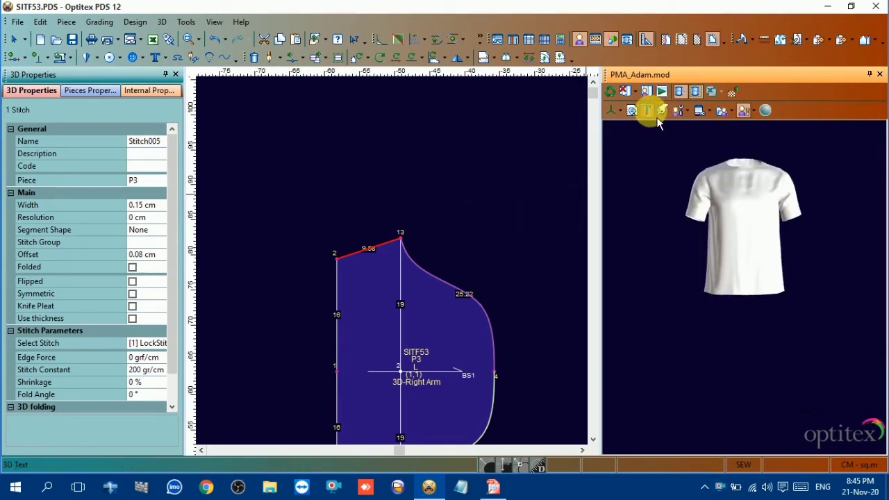
click(694, 120)
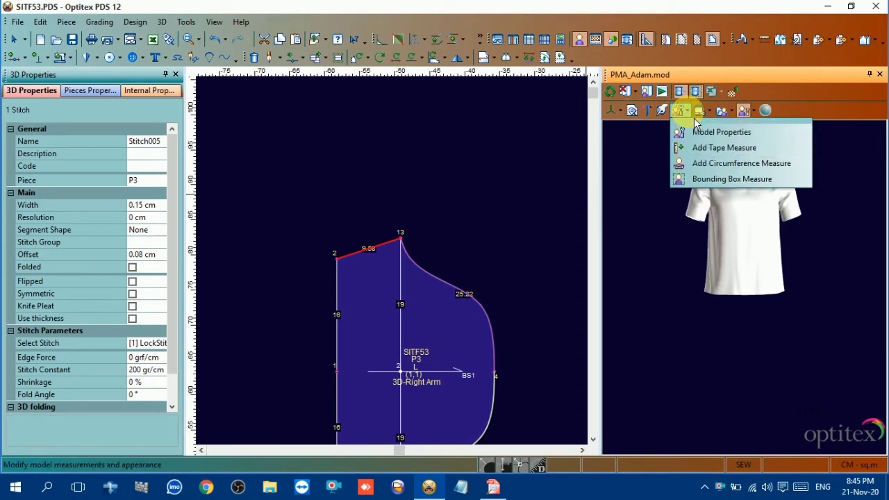
click(717, 118)
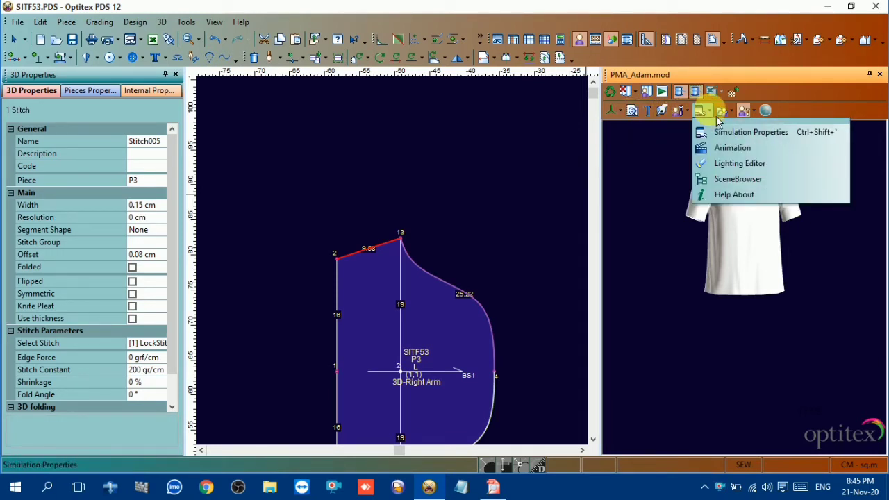
click(740, 168)
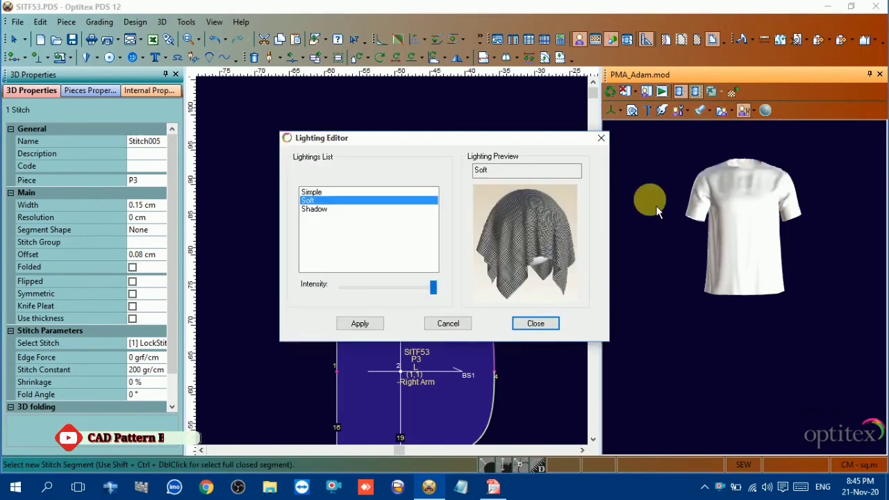
click(316, 209)
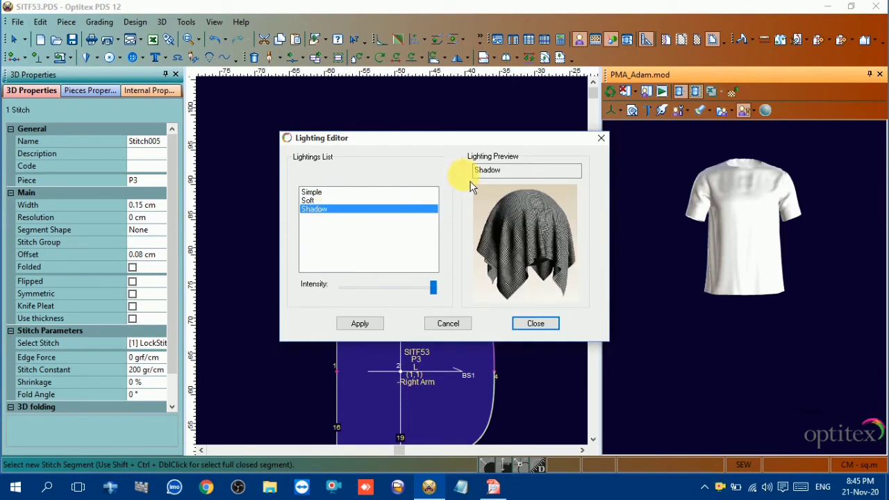
click(448, 323)
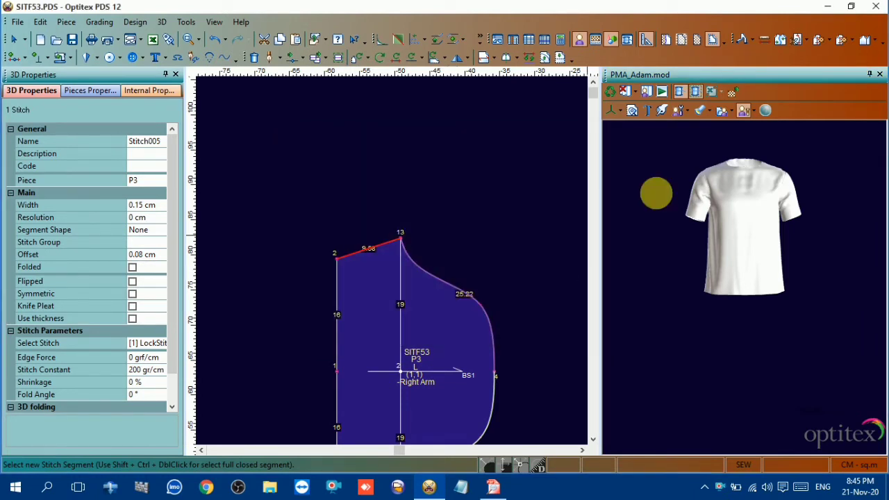
drag(781, 221, 733, 196)
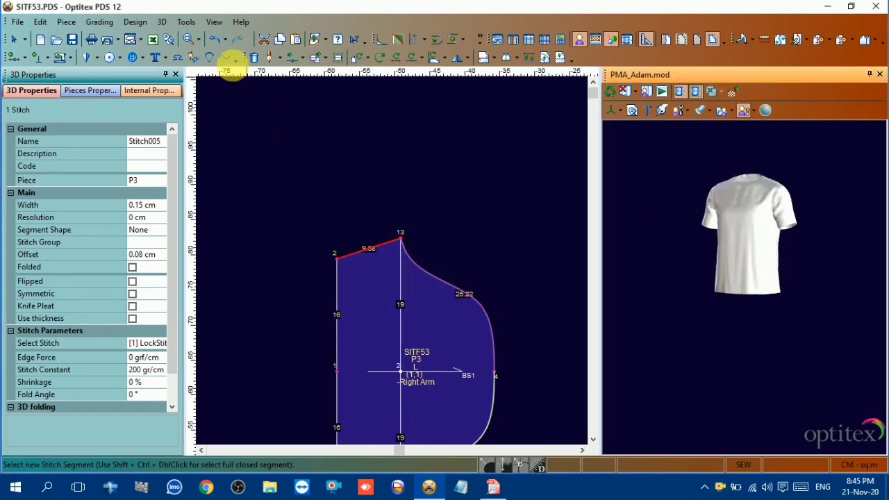
click(165, 27)
click(191, 193)
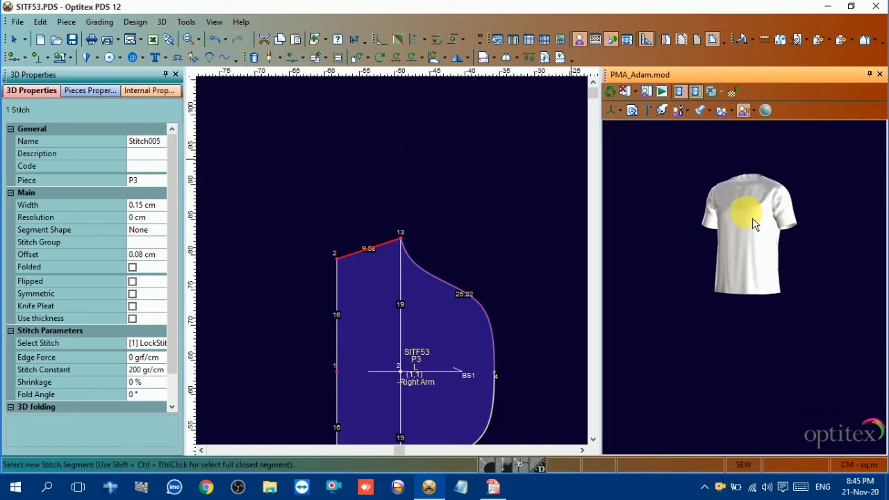
mouse_move(755, 224)
mouse_down()
mouse_move(766, 187)
mouse_move(818, 200)
mouse_move(794, 199)
mouse_up()
mouse_move(823, 123)
mouse_down()
mouse_move(787, 225)
mouse_move(849, 164)
mouse_move(813, 165)
mouse_move(782, 185)
mouse_up()
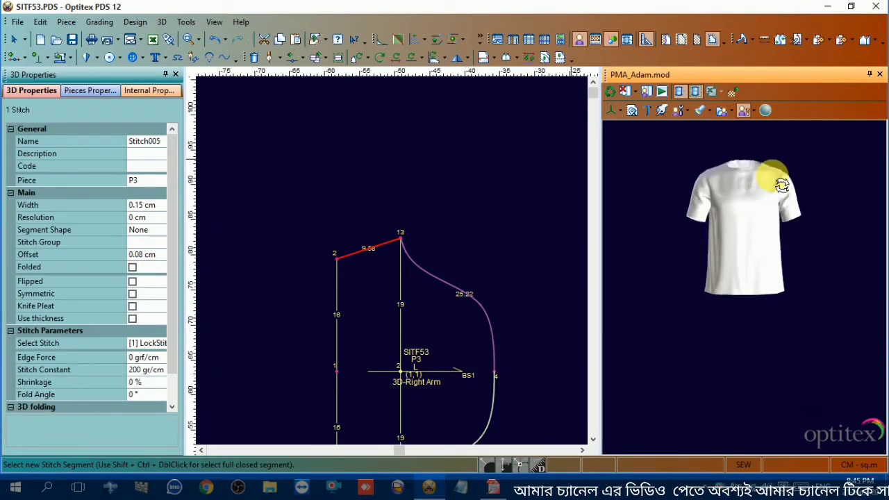
- Show the PMA_Adam avatar in the shirt, zoom out to full body, and play the Animation
click(743, 110)
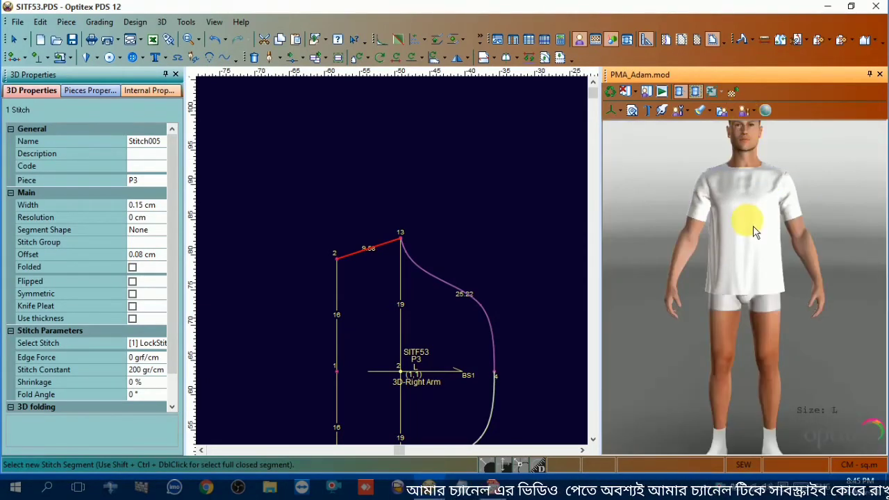
drag(755, 232, 735, 175)
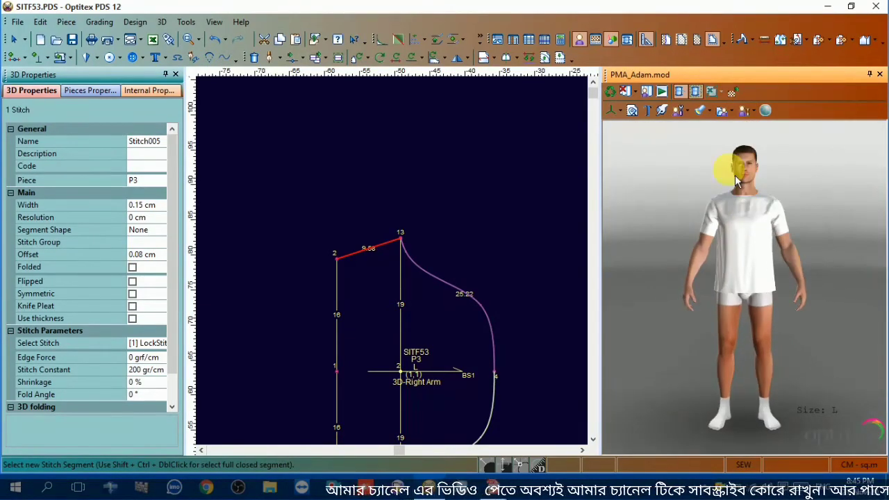
click(731, 112)
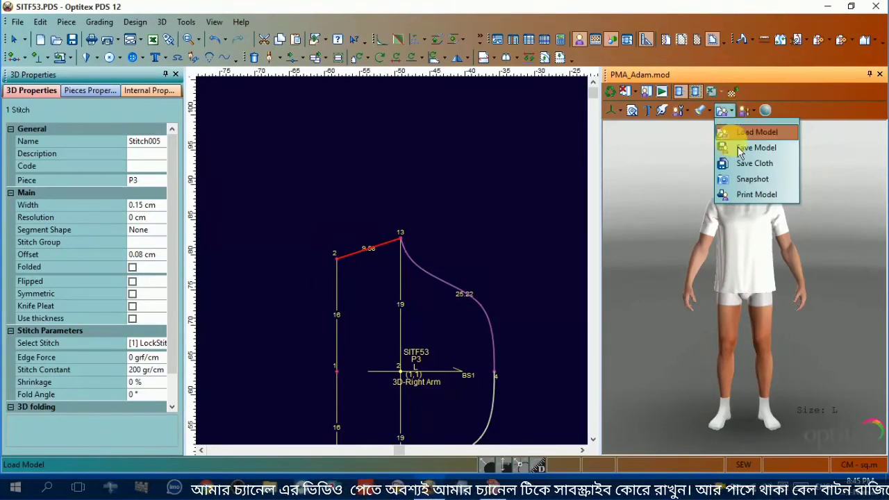
click(707, 112)
click(705, 111)
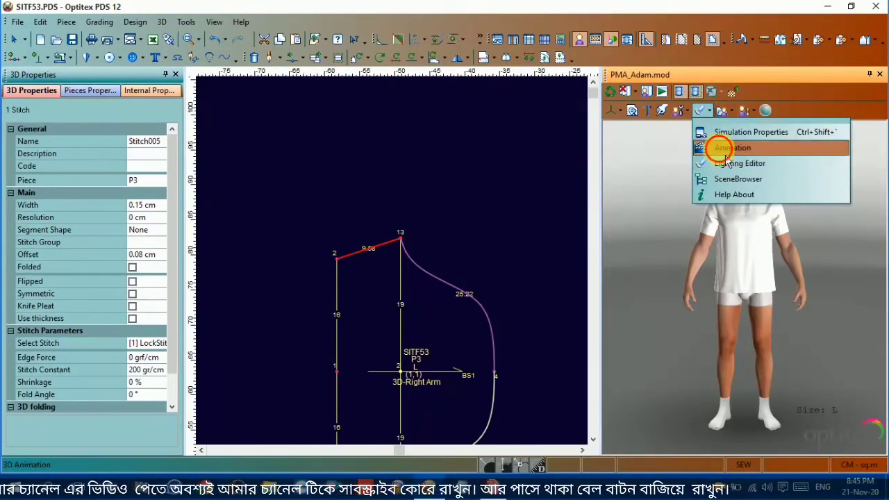
click(725, 148)
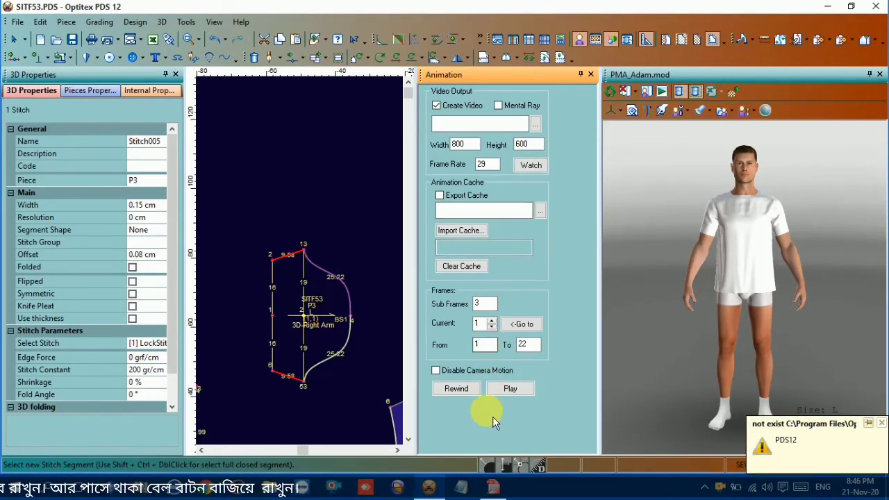
click(515, 394)
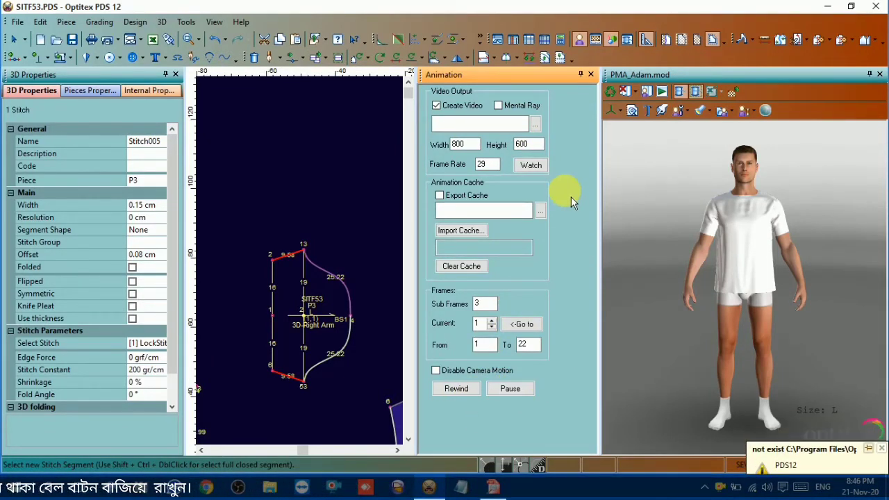
click(590, 74)
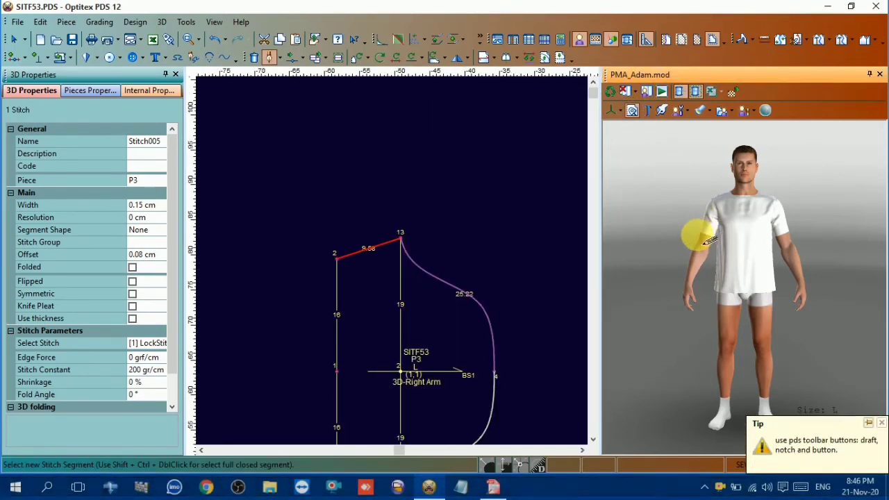
click(620, 111)
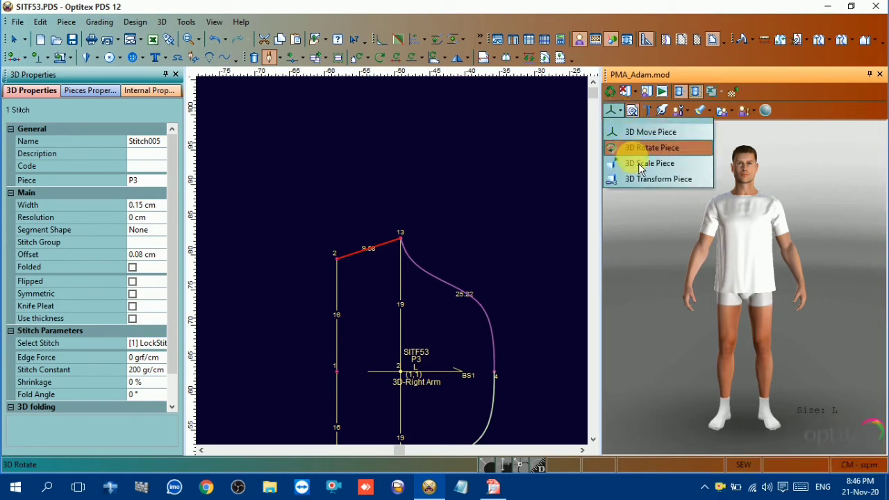
click(637, 132)
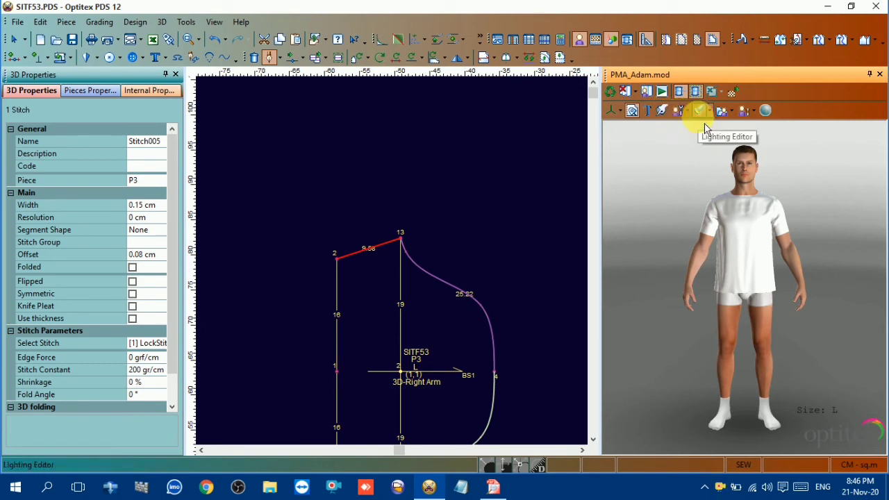
click(759, 115)
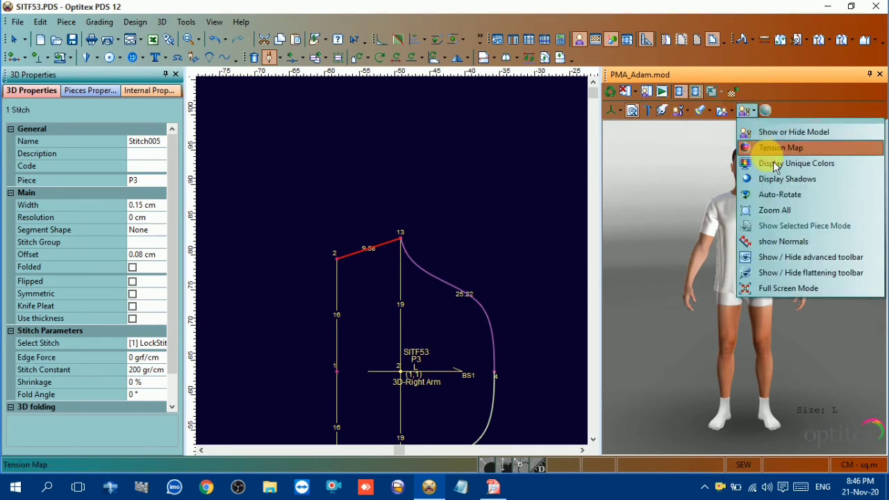
click(778, 148)
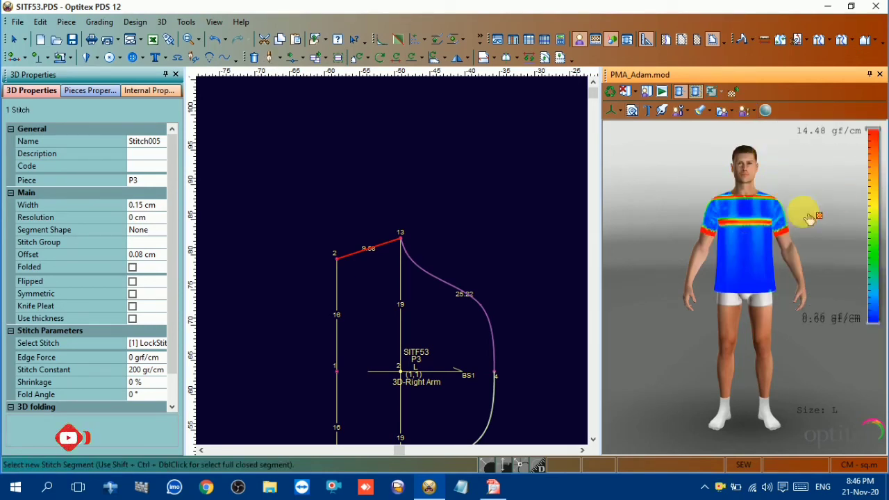
click(804, 193)
click(760, 236)
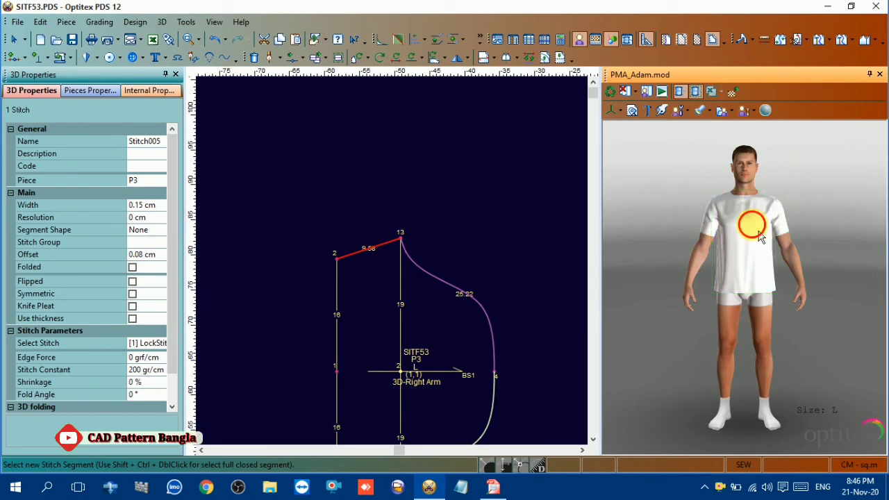
- Switch to moving the texture on the shirt and zoom the 3D view
click(767, 111)
click(741, 111)
click(734, 93)
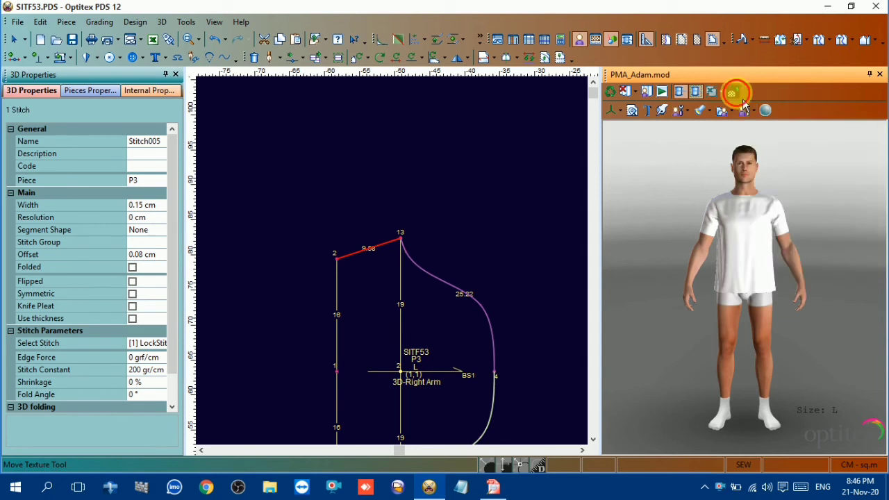
click(743, 236)
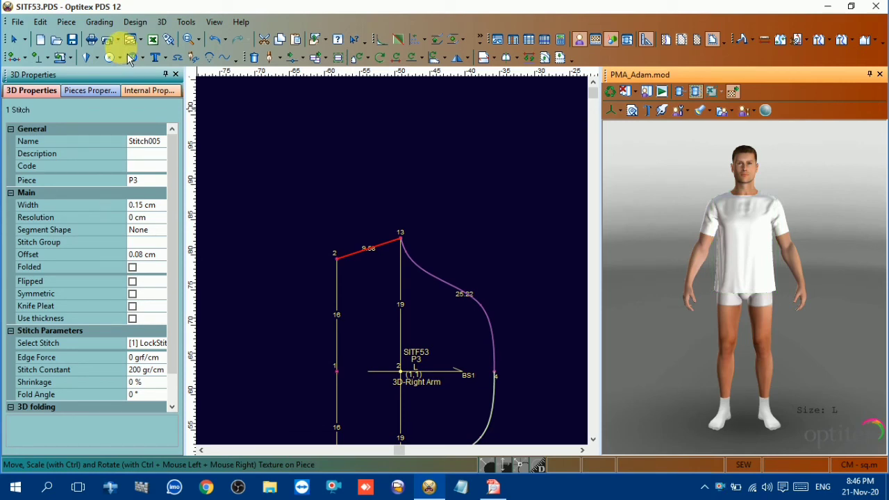
scroll(618, 290, down, 3)
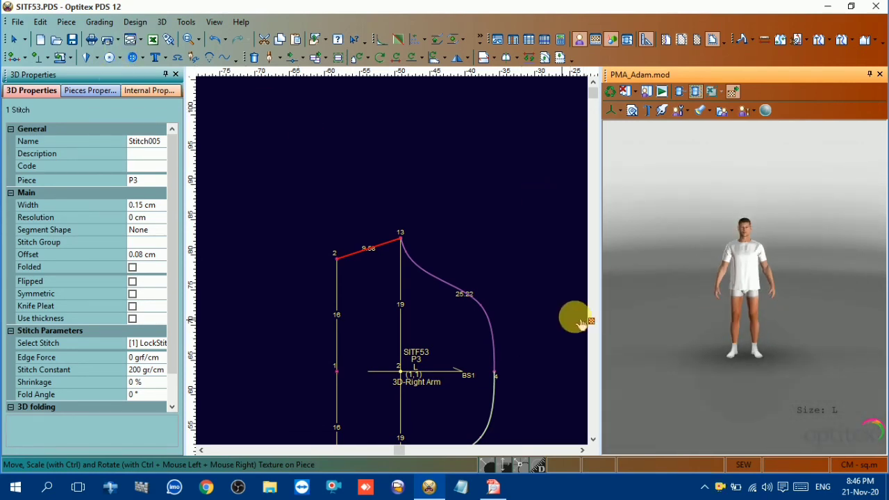
scroll(736, 262, up, 3)
scroll(733, 255, down, 1)
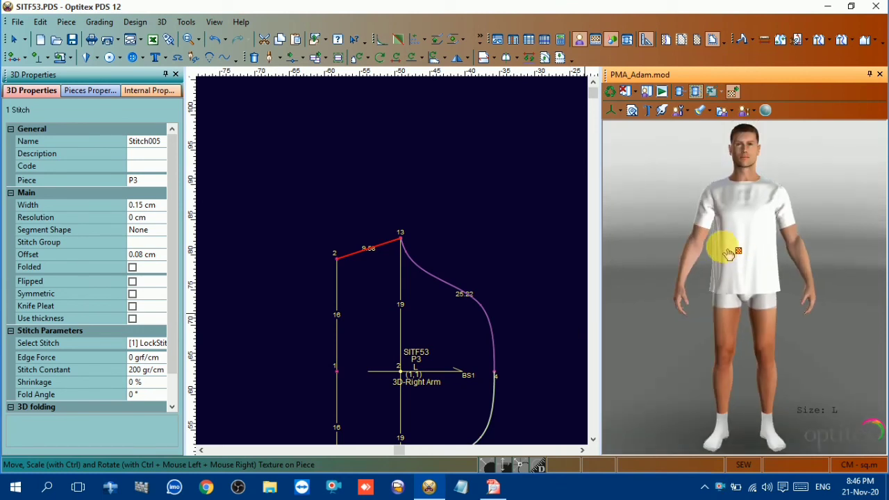
- Hide the pattern's stitches and close SITF53.PDS without saving changes
right_click(475, 147)
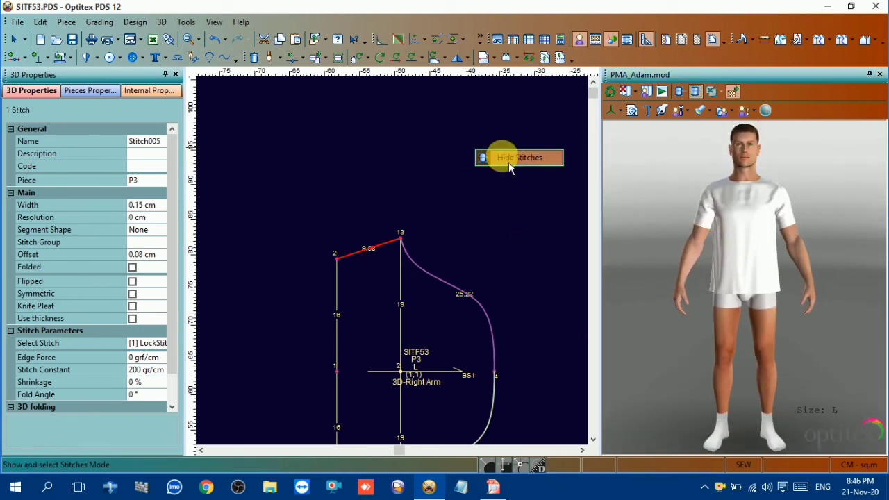
click(507, 159)
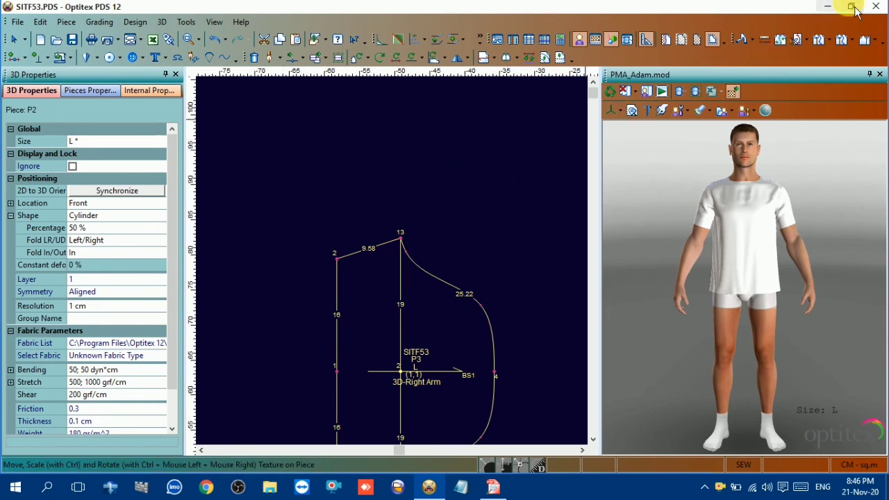
click(876, 7)
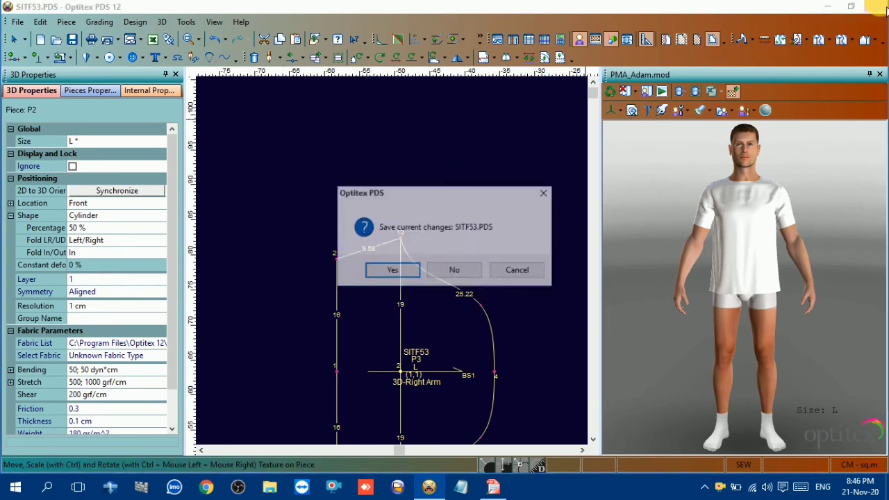
click(455, 268)
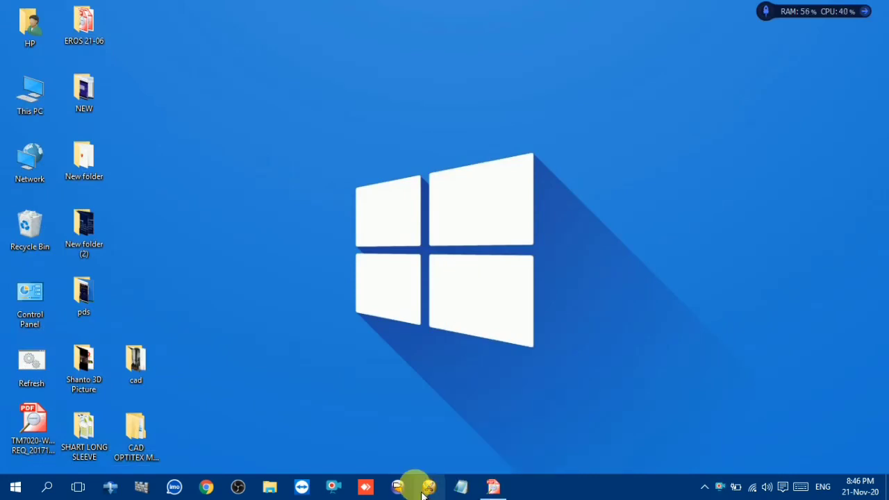